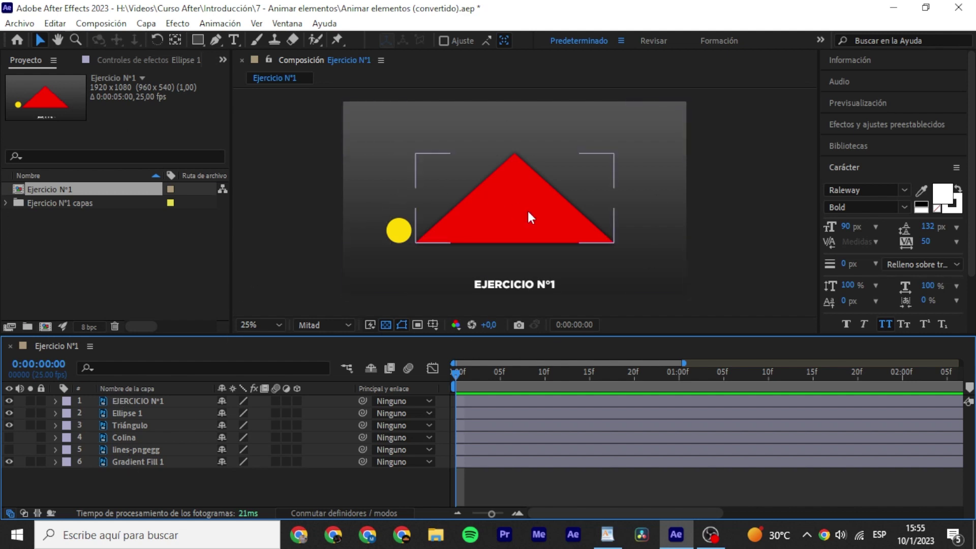
Expand Ellipse 1's Transform properties, test-rotate the yellow circle, and undo the rotation.
{"action": "left_click", "coordinate": [174, 414]}
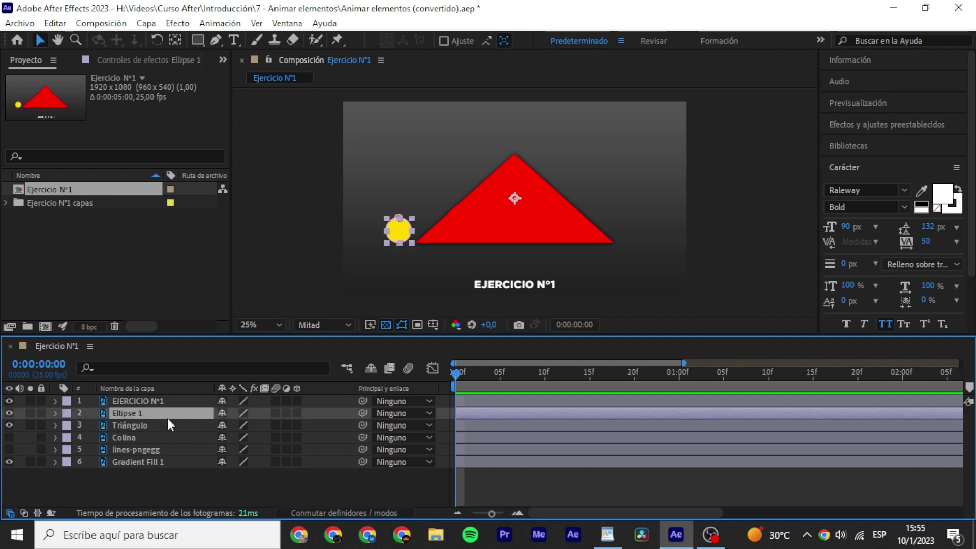
{"action": "left_click", "coordinate": [54, 413]}
{"action": "left_click", "coordinate": [68, 438]}
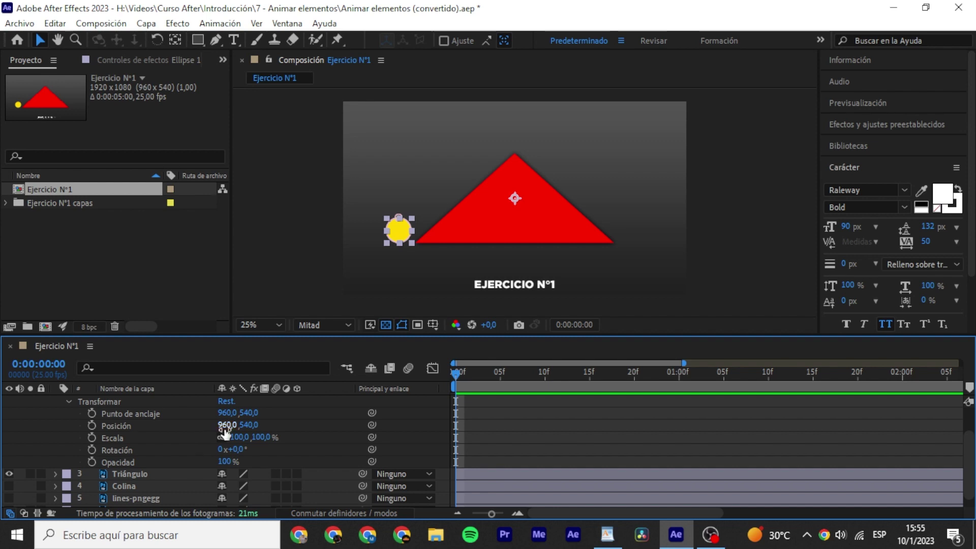
{"action": "left_click", "coordinate": [147, 414]}
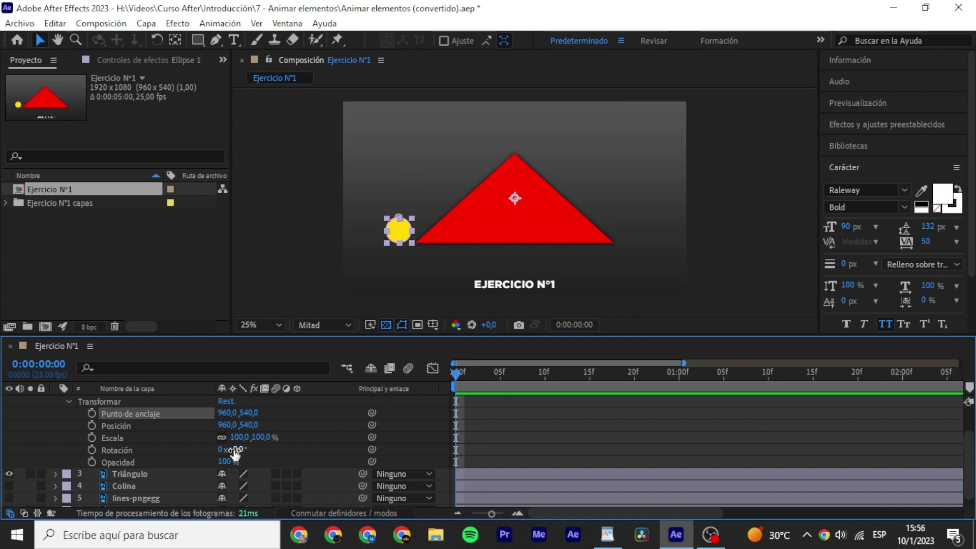
{"action": "mouse_move", "coordinate": [235, 451]}
{"action": "left_mouse_down"}
{"action": "mouse_move", "coordinate": [335, 450]}
{"action": "mouse_move", "coordinate": [553, 486]}
{"action": "left_mouse_up"}
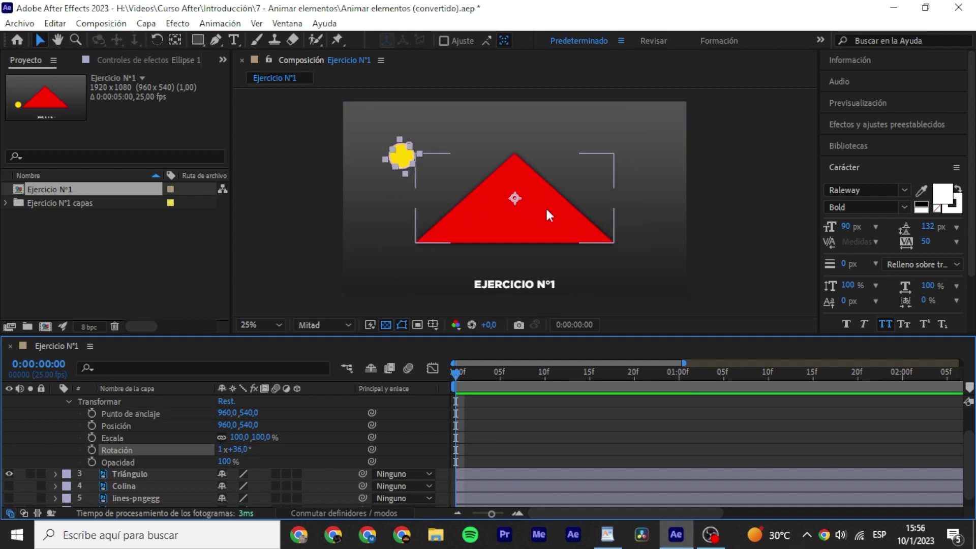
{"action": "key", "text": "ctrl+z"}
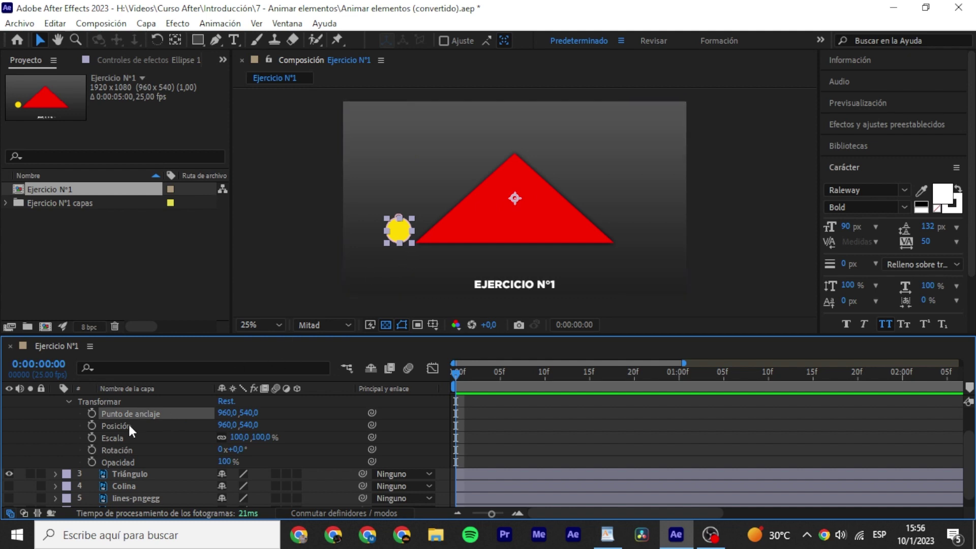
Collapse the circle's properties and test-rotate the Triángulo layer using its Rotation property.
{"action": "scroll", "coordinate": [125, 427], "scroll_direction": "up", "scroll_amount": 3}
{"action": "left_click", "coordinate": [145, 410]}
{"action": "key", "text": "u"}
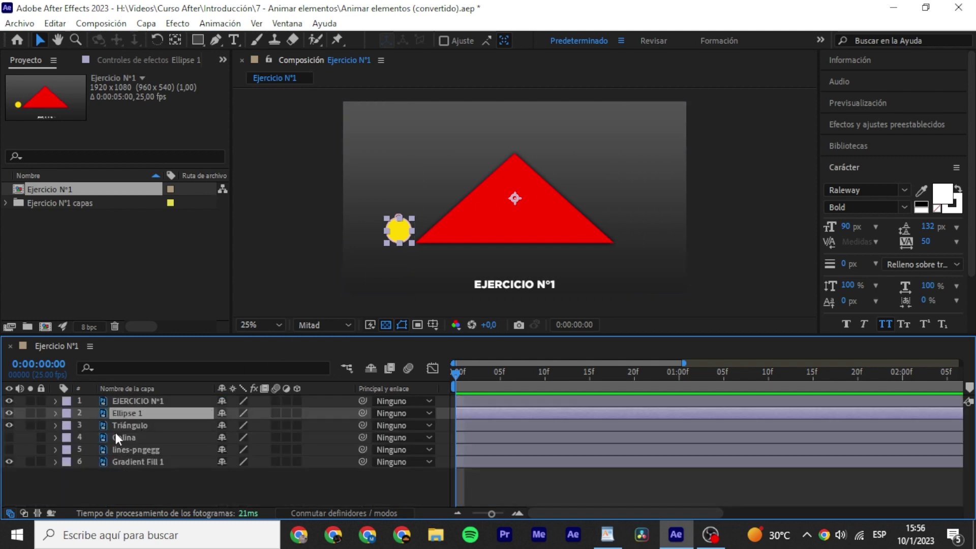
{"action": "left_click", "coordinate": [115, 423]}
{"action": "key", "text": "r"}
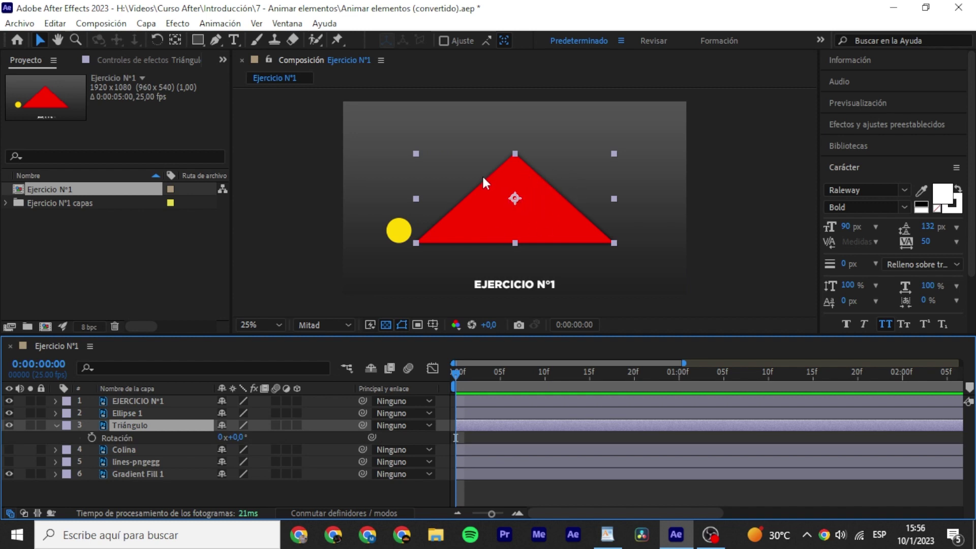
{"action": "left_click_drag", "start_coordinate": [239, 436], "coordinate": [501, 440]}
{"action": "left_click", "coordinate": [56, 426]}
Reopen Ellipse 1 > Transformar and switch to the Pan Behind tool (Y).
{"action": "left_click", "coordinate": [55, 413]}
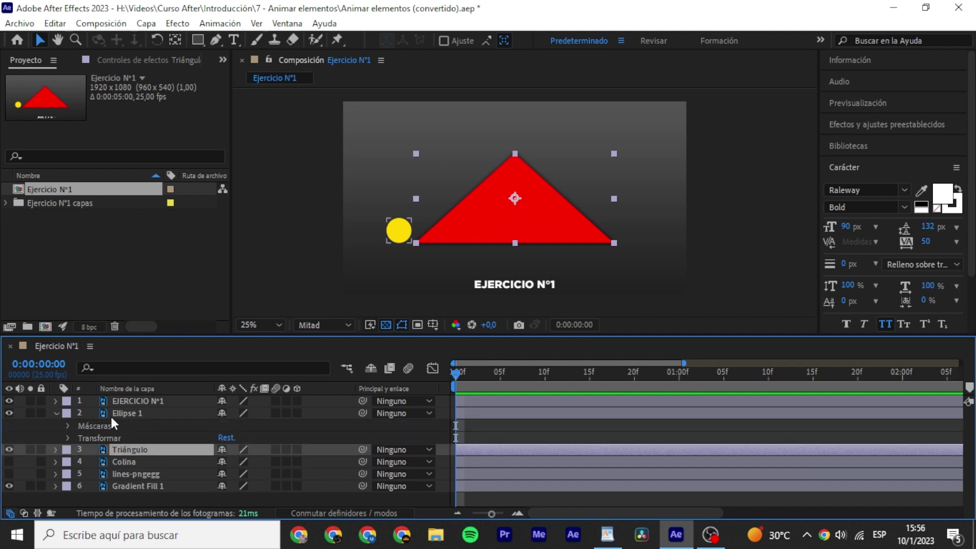
{"action": "left_click", "coordinate": [111, 413]}
{"action": "left_click", "coordinate": [71, 439]}
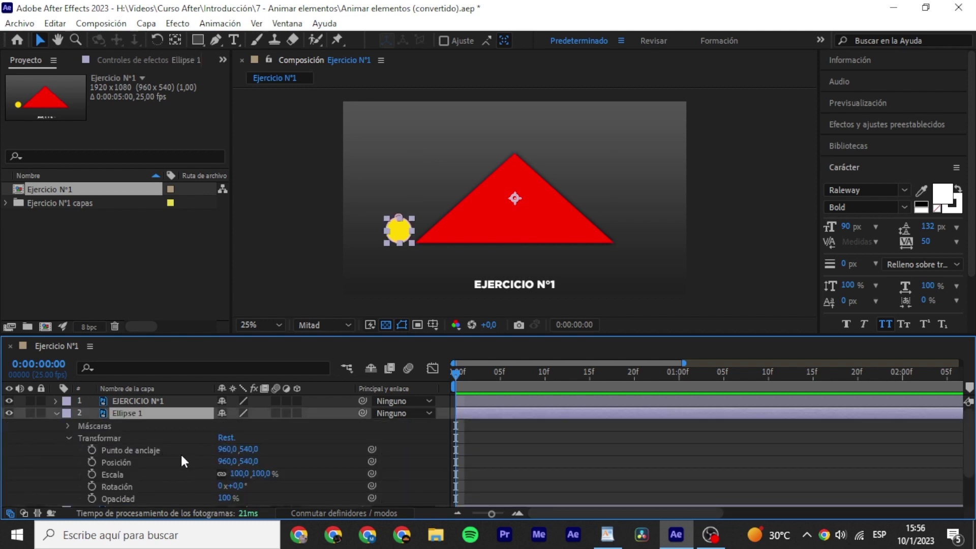
{"action": "scroll", "coordinate": [196, 452], "scroll_direction": "down", "scroll_amount": 2}
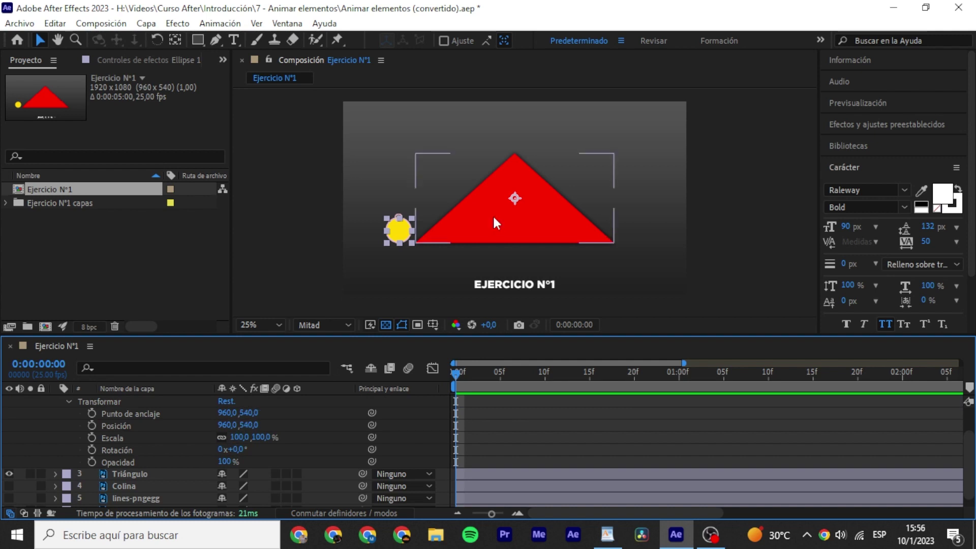
{"action": "key", "text": "y"}
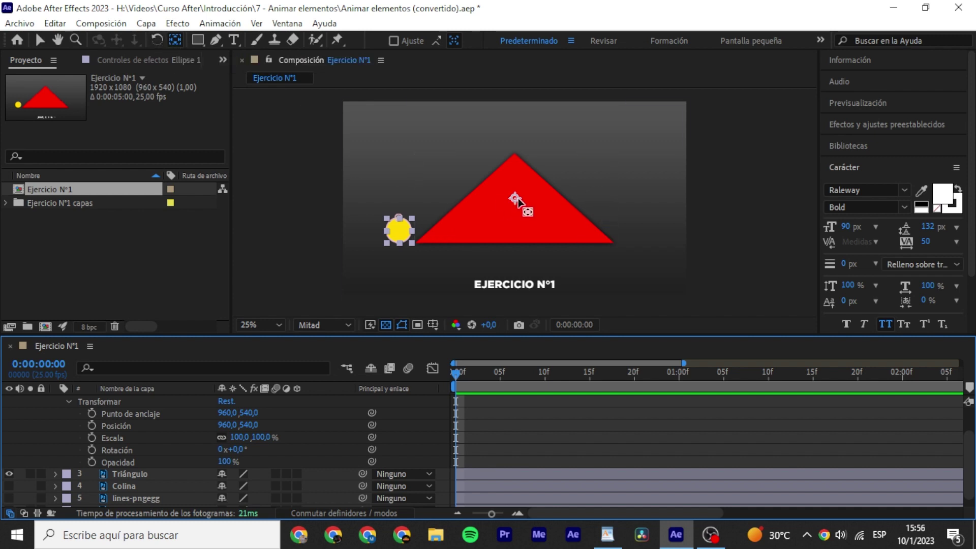
Drag Ellipse 1's anchor point onto the circle's centre at 312,5,721,5, then test-rotate and undo.
{"action": "left_click_drag", "start_coordinate": [516, 199], "coordinate": [403, 235]}
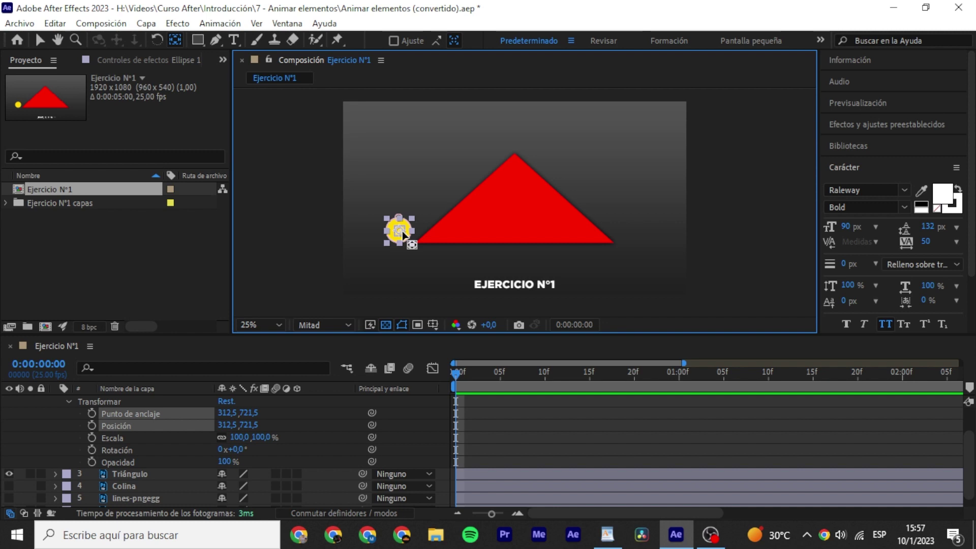
{"action": "scroll", "coordinate": [402, 231], "scroll_direction": "up", "scroll_amount": 2}
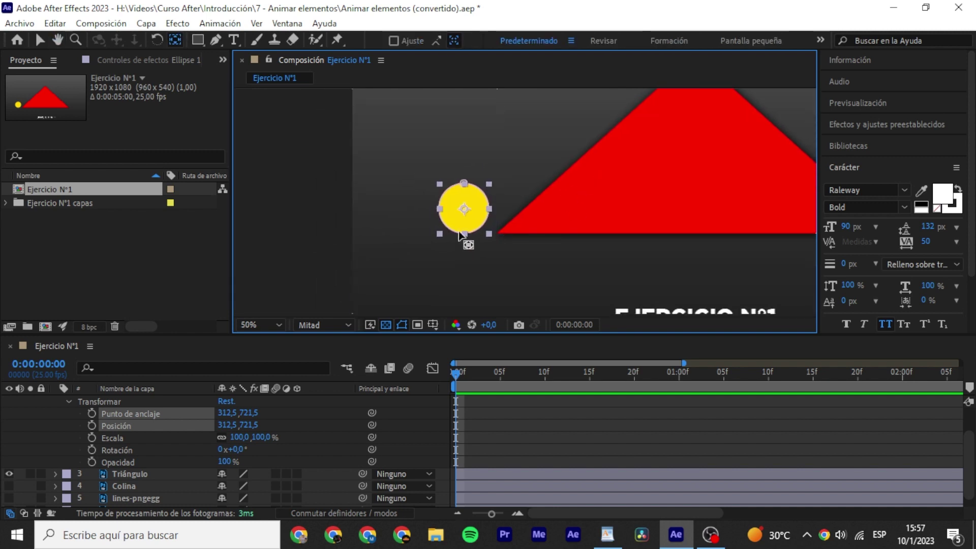
{"action": "left_click_drag", "start_coordinate": [465, 212], "coordinate": [463, 212]}
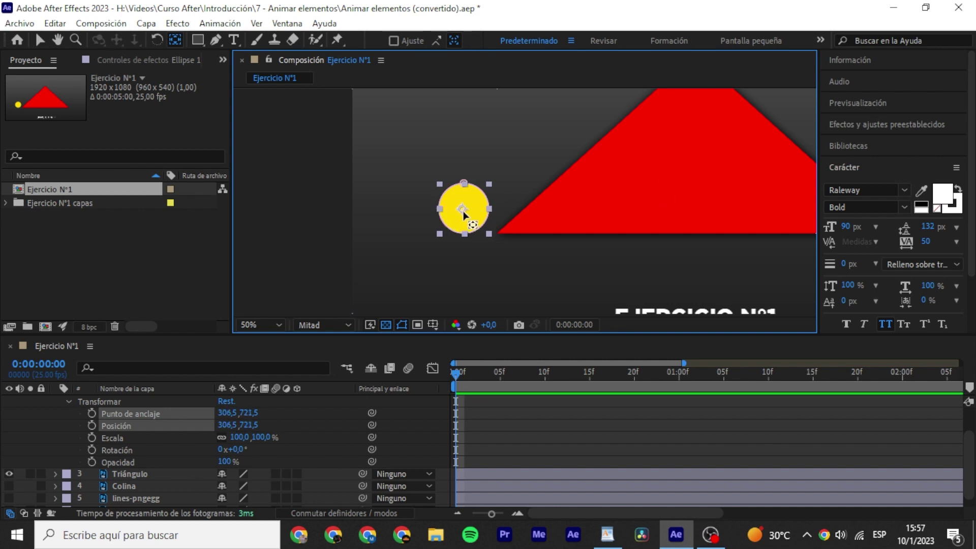
{"action": "mouse_move", "coordinate": [464, 214]}
{"action": "left_mouse_down"}
{"action": "mouse_move", "coordinate": [473, 211]}
{"action": "mouse_move", "coordinate": [466, 200]}
{"action": "mouse_move", "coordinate": [469, 209]}
{"action": "left_mouse_up"}
{"action": "mouse_move", "coordinate": [234, 450]}
{"action": "left_mouse_down"}
{"action": "mouse_move", "coordinate": [442, 460]}
{"action": "mouse_move", "coordinate": [318, 477]}
{"action": "left_mouse_up"}
{"action": "key", "text": "ctrl+z"}
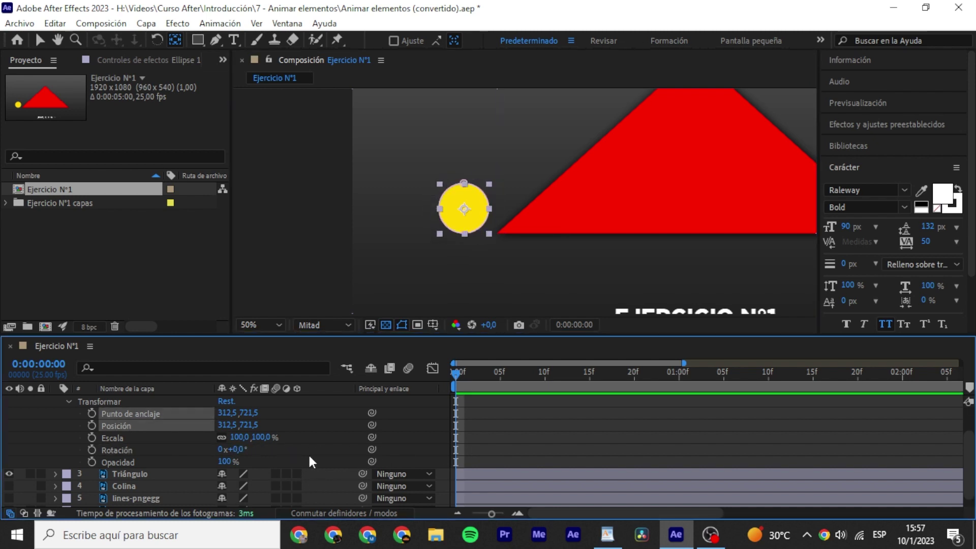
{"action": "key", "text": "comma"}
{"action": "left_click_drag", "start_coordinate": [605, 176], "coordinate": [514, 191]}
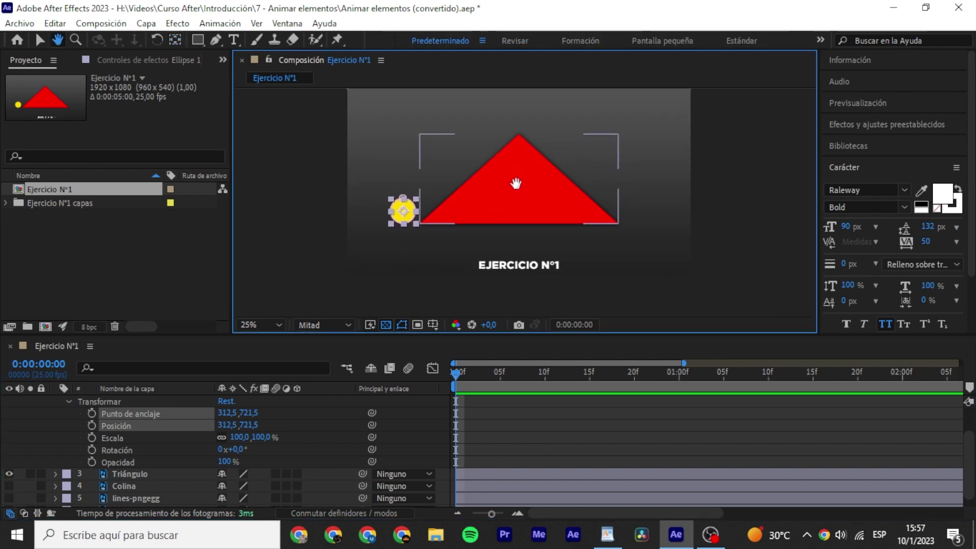
{"action": "key", "text": "v"}
{"action": "left_click", "coordinate": [463, 236]}
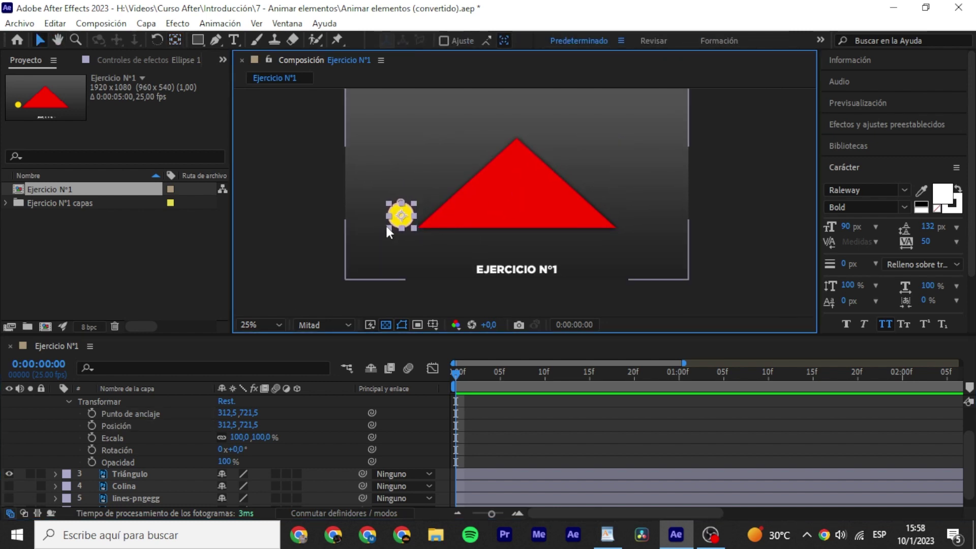
{"action": "mouse_move", "coordinate": [397, 223]}
{"action": "left_mouse_down"}
{"action": "mouse_move", "coordinate": [495, 134]}
{"action": "mouse_move", "coordinate": [626, 225]}
{"action": "left_mouse_up"}
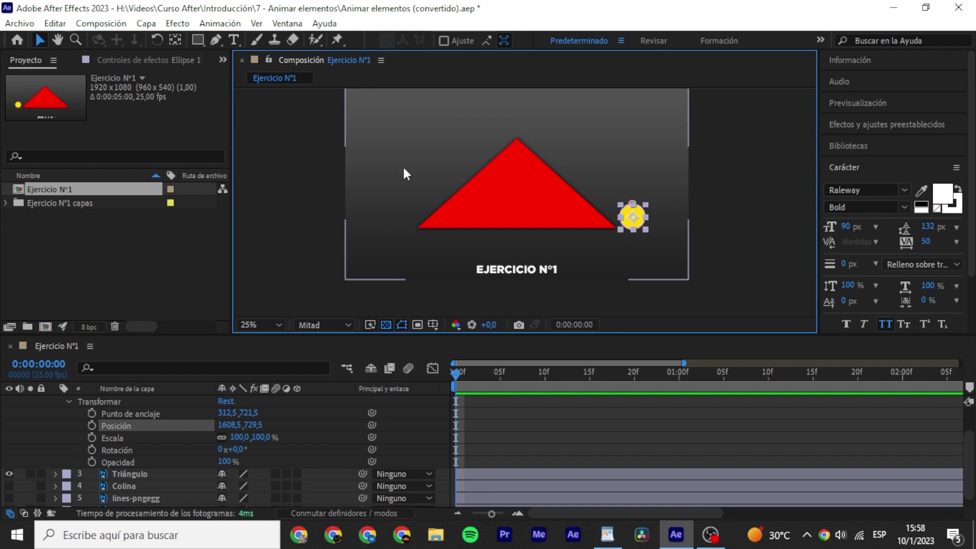
{"action": "left_click_drag", "start_coordinate": [457, 377], "coordinate": [410, 395]}
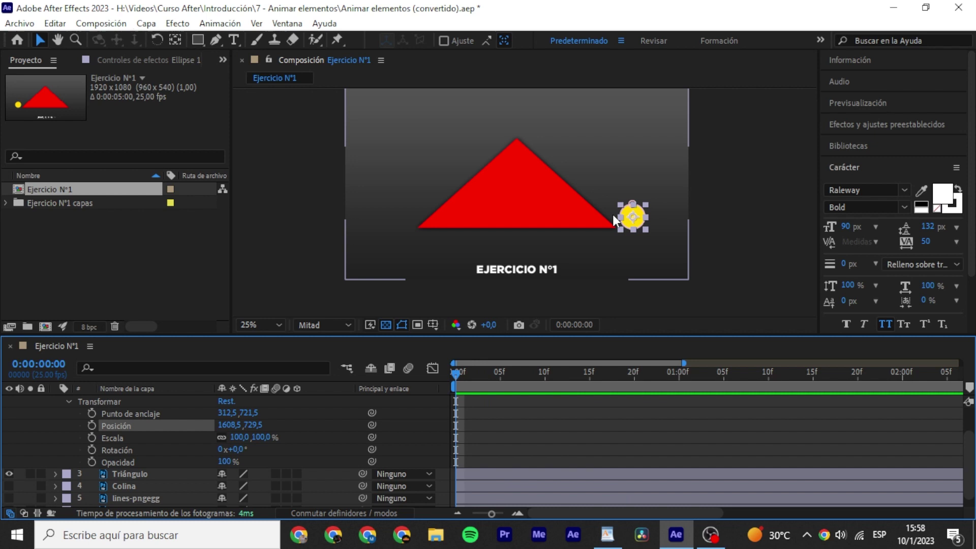
{"action": "left_click_drag", "start_coordinate": [465, 372], "coordinate": [428, 371]}
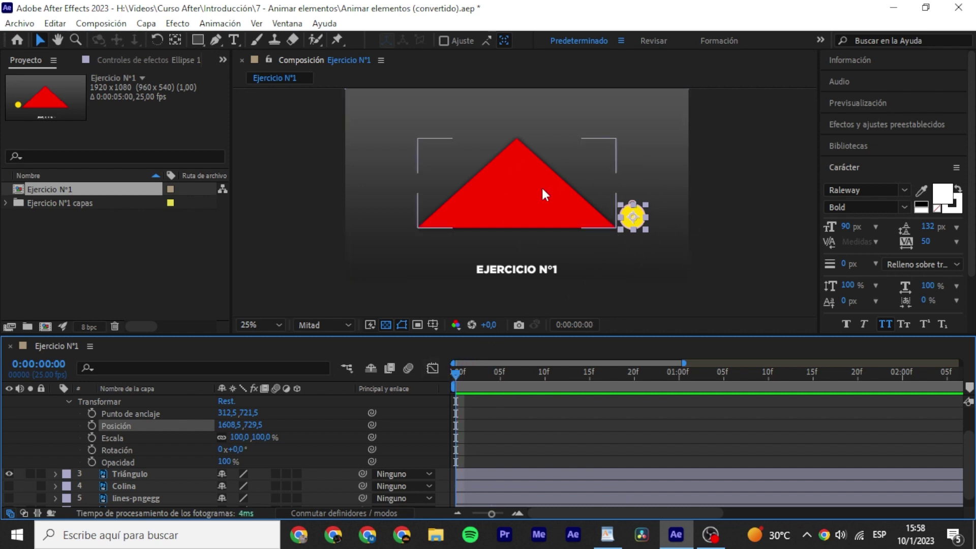
{"action": "key", "text": "ctrl+z"}
{"action": "left_click", "coordinate": [432, 227]}
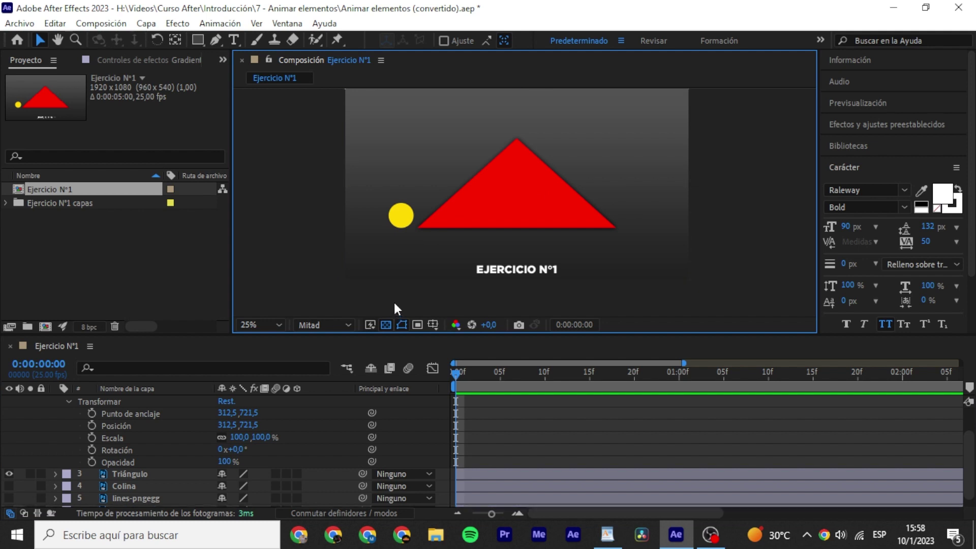
{"action": "left_click", "coordinate": [400, 214]}
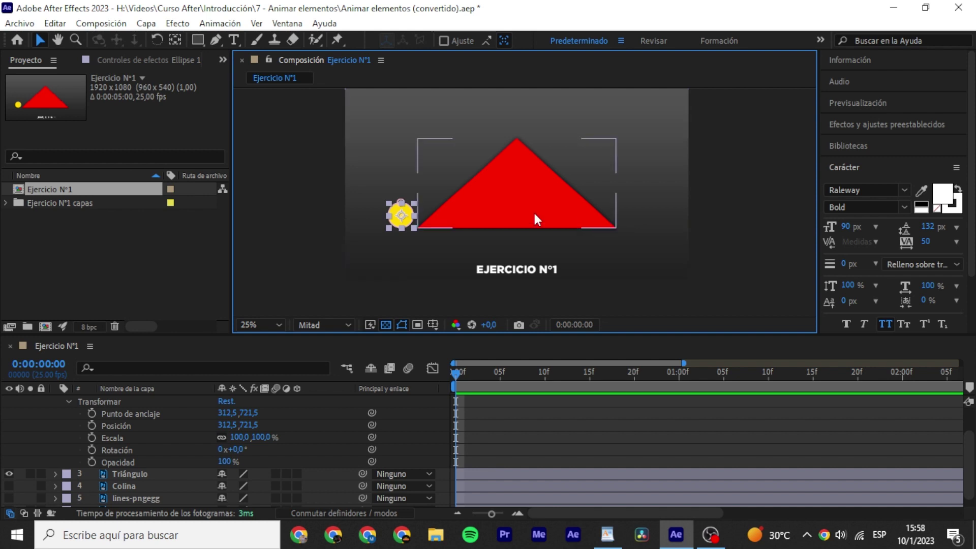
Zoom the viewer to 50% and pan to frame the circle and triangle's left corner.
{"action": "scroll", "coordinate": [438, 225], "scroll_direction": "up", "scroll_amount": 2}
{"action": "mouse_move", "coordinate": [438, 225]}
{"action": "left_mouse_down"}
{"action": "mouse_move", "coordinate": [598, 236]}
{"action": "mouse_move", "coordinate": [554, 175]}
{"action": "mouse_move", "coordinate": [645, 194]}
{"action": "mouse_move", "coordinate": [578, 211]}
{"action": "left_mouse_up"}
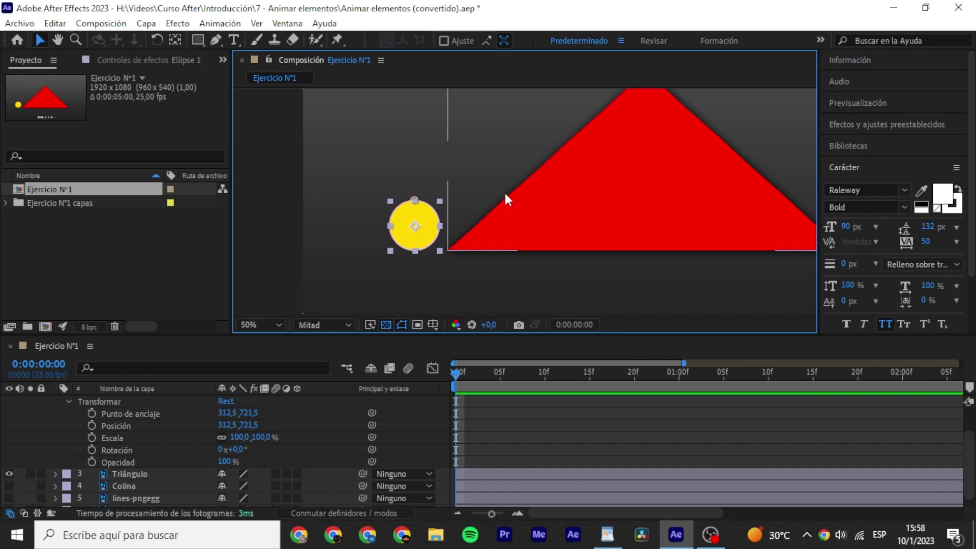
{"action": "left_click_drag", "start_coordinate": [505, 193], "coordinate": [569, 151]}
{"action": "key", "text": "space"}
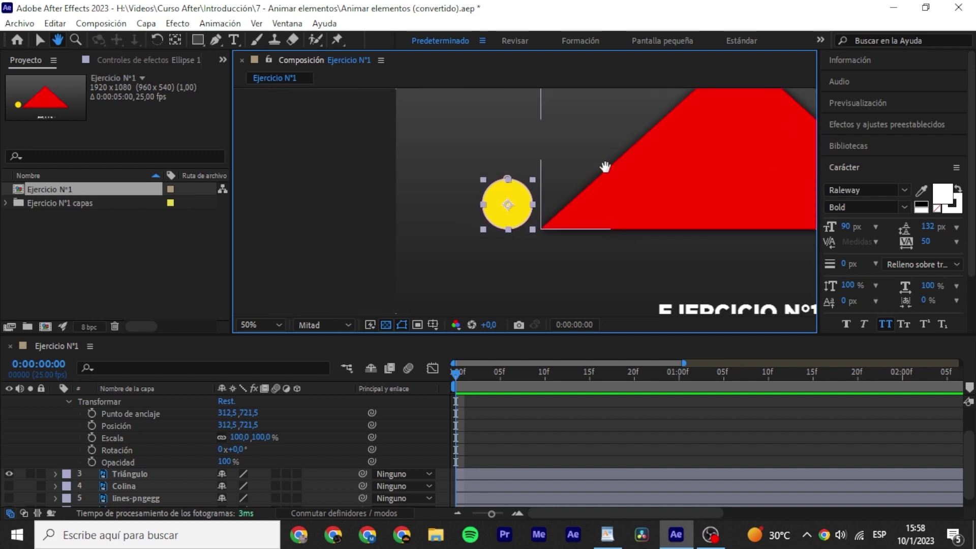
{"action": "left_click_drag", "start_coordinate": [569, 153], "coordinate": [374, 259]}
{"action": "scroll", "coordinate": [374, 259], "scroll_direction": "up", "scroll_amount": 2}
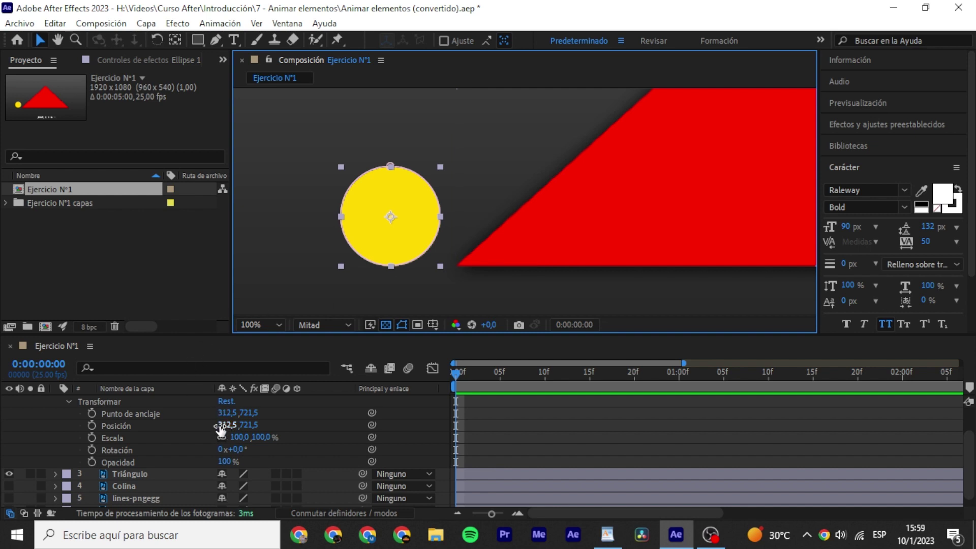
Move the yellow circle to Position 372,5,719,9 against the triangle's left corner.
{"action": "left_click_drag", "start_coordinate": [220, 430], "coordinate": [655, 426]}
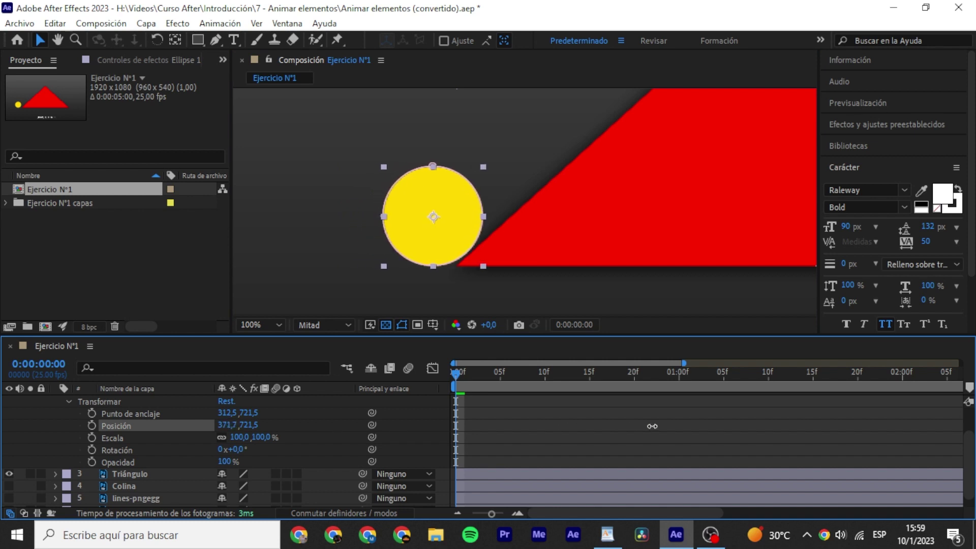
{"action": "mouse_move", "coordinate": [252, 425]}
{"action": "left_mouse_down"}
{"action": "mouse_move", "coordinate": [262, 417]}
{"action": "mouse_move", "coordinate": [236, 423]}
{"action": "left_mouse_up"}
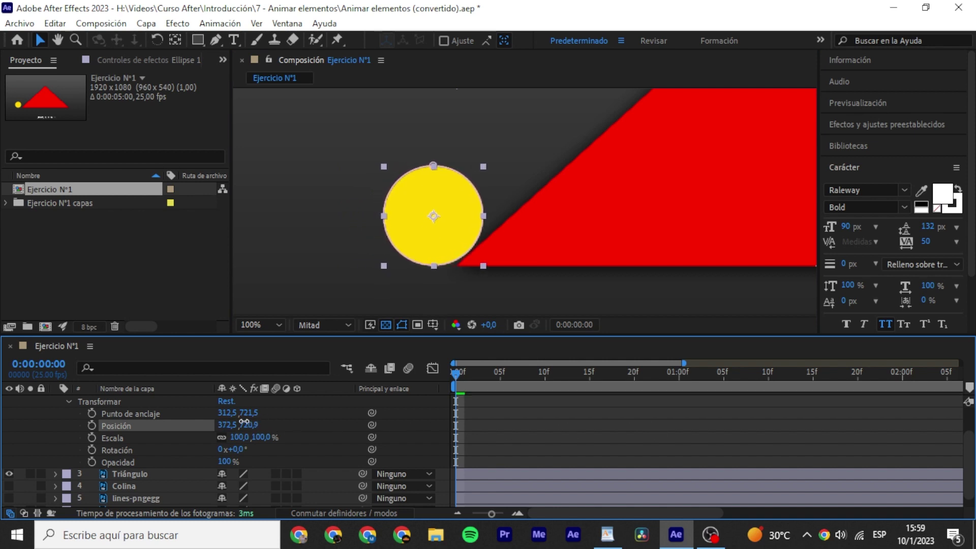
{"action": "scroll", "coordinate": [389, 200], "scroll_direction": "down", "scroll_amount": 4}
{"action": "left_click", "coordinate": [389, 199]}
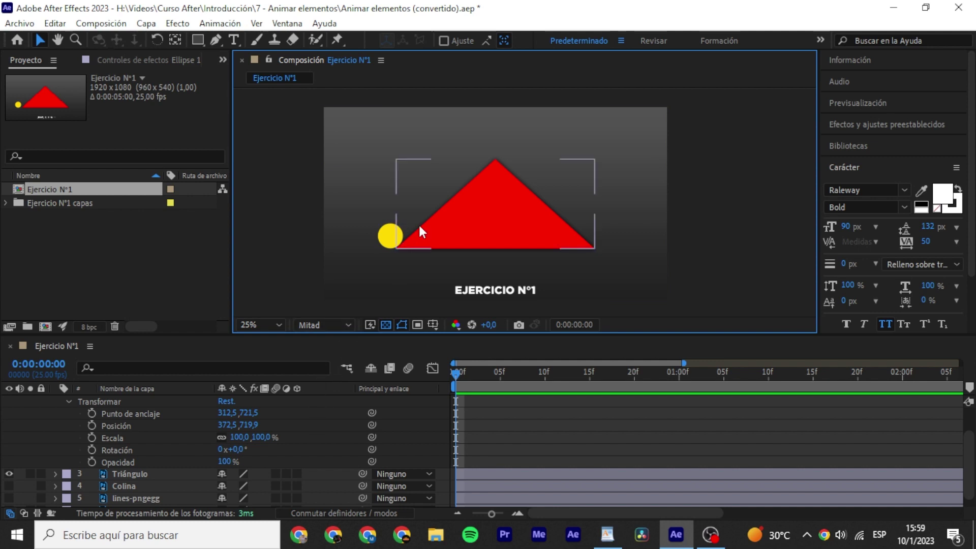
{"action": "scroll", "coordinate": [414, 231], "scroll_direction": "up", "scroll_amount": 2}
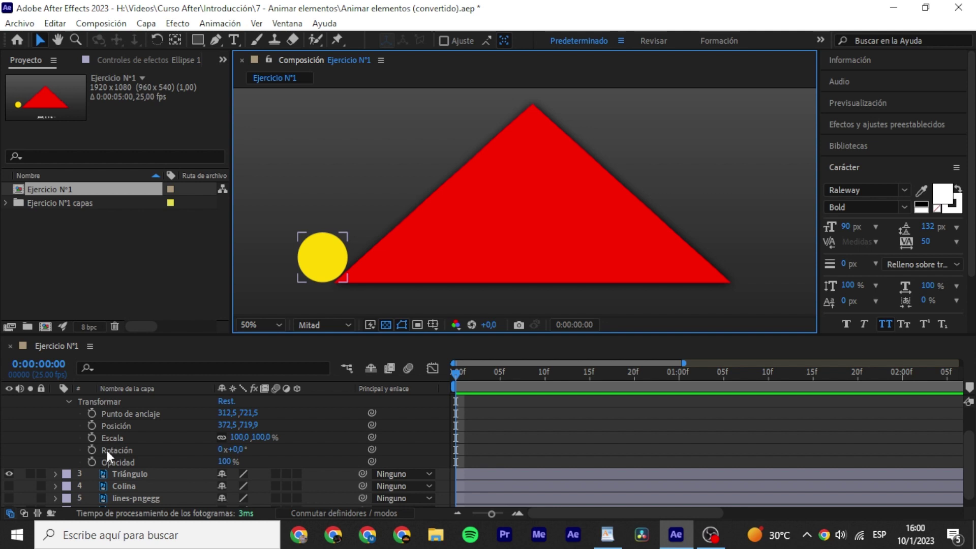
Set Ellipse 1's first Position keyframe at 0:00:00:00, recording 372,5,719,9.
{"action": "left_click", "coordinate": [92, 425]}
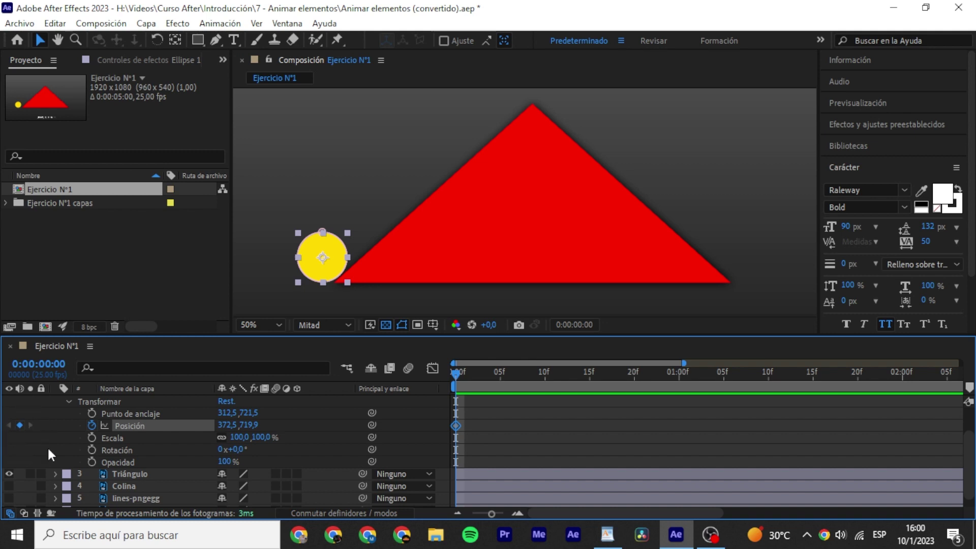
{"action": "left_click", "coordinate": [489, 376]}
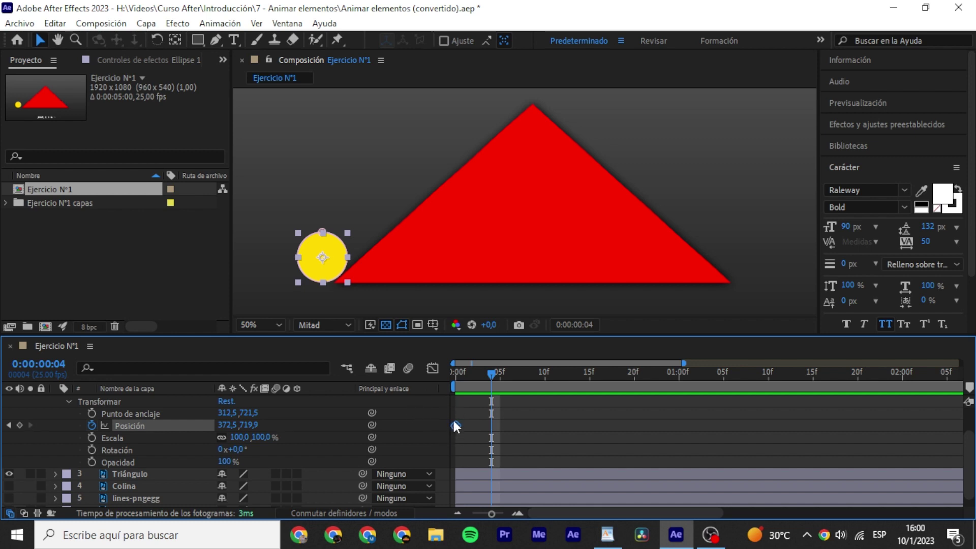
{"action": "left_click_drag", "start_coordinate": [474, 371], "coordinate": [447, 371]}
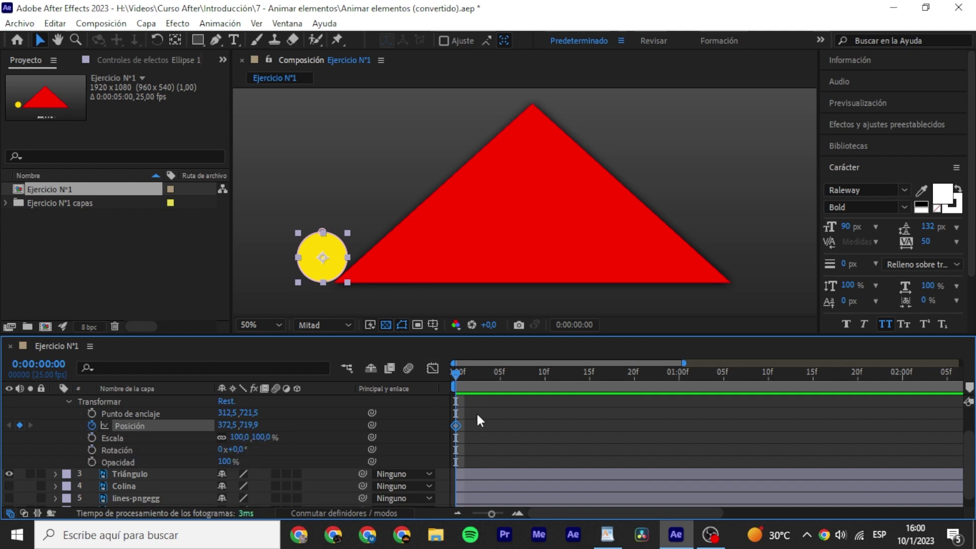
{"action": "left_click", "coordinate": [538, 379]}
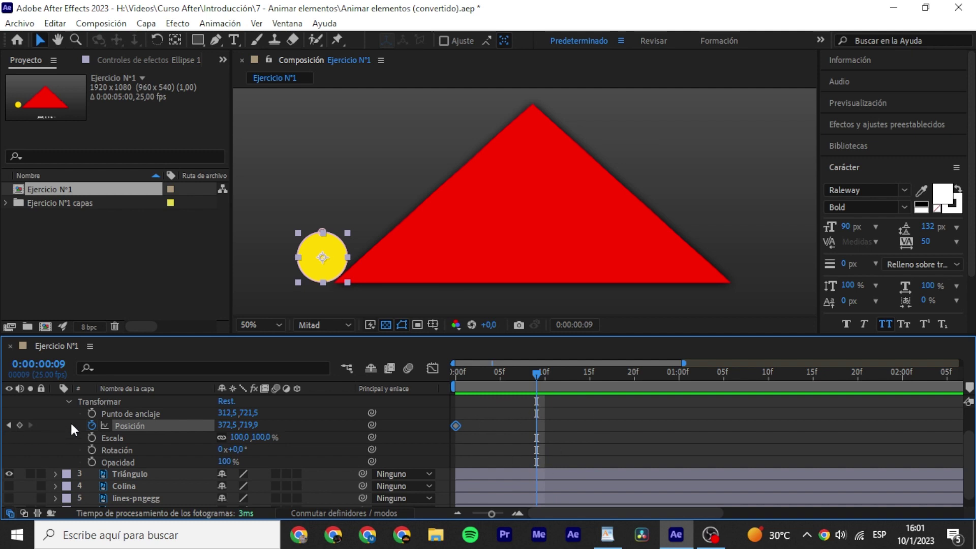
{"action": "left_click_drag", "start_coordinate": [527, 372], "coordinate": [539, 371]}
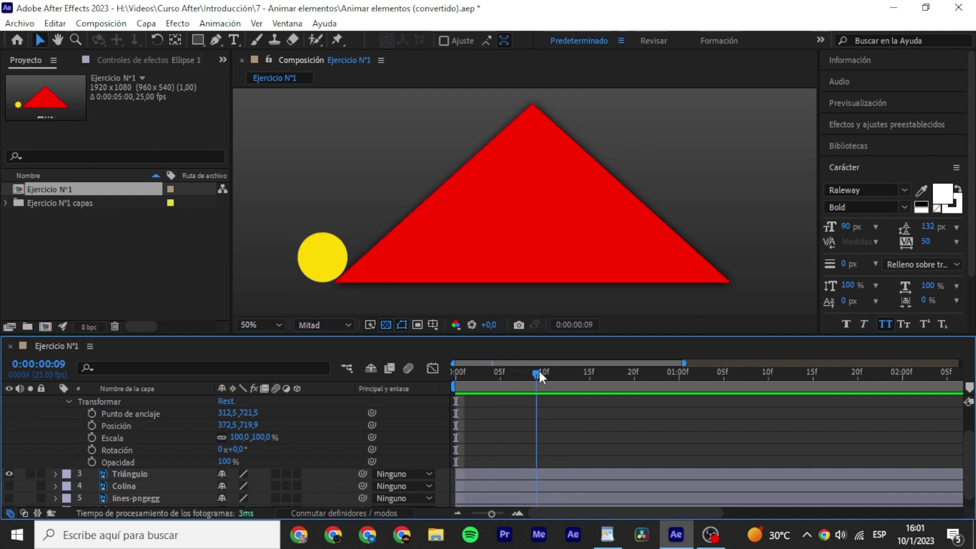
{"action": "left_click", "coordinate": [81, 425]}
{"action": "left_click", "coordinate": [91, 425]}
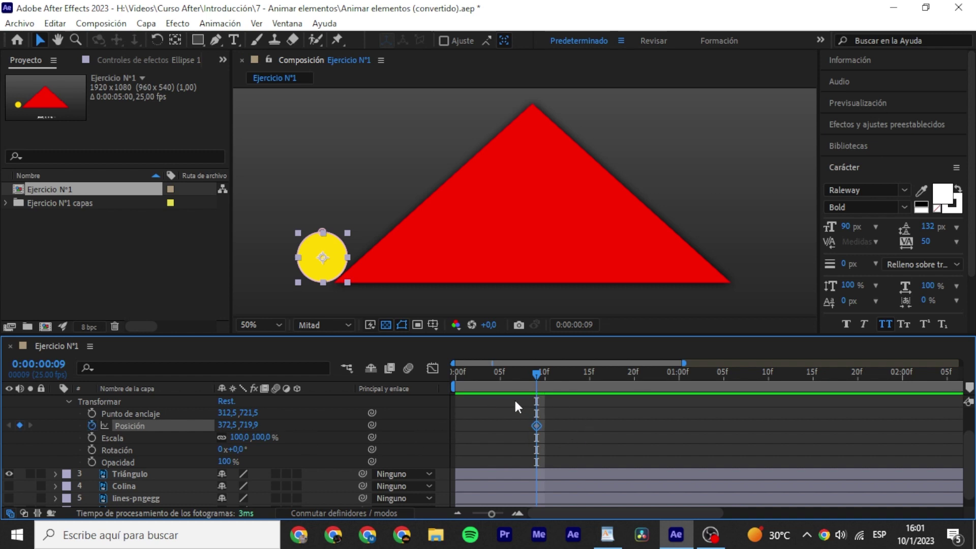
{"action": "key", "text": "ctrl+z"}
{"action": "left_click", "coordinate": [456, 373]}
{"action": "left_click", "coordinate": [92, 425]}
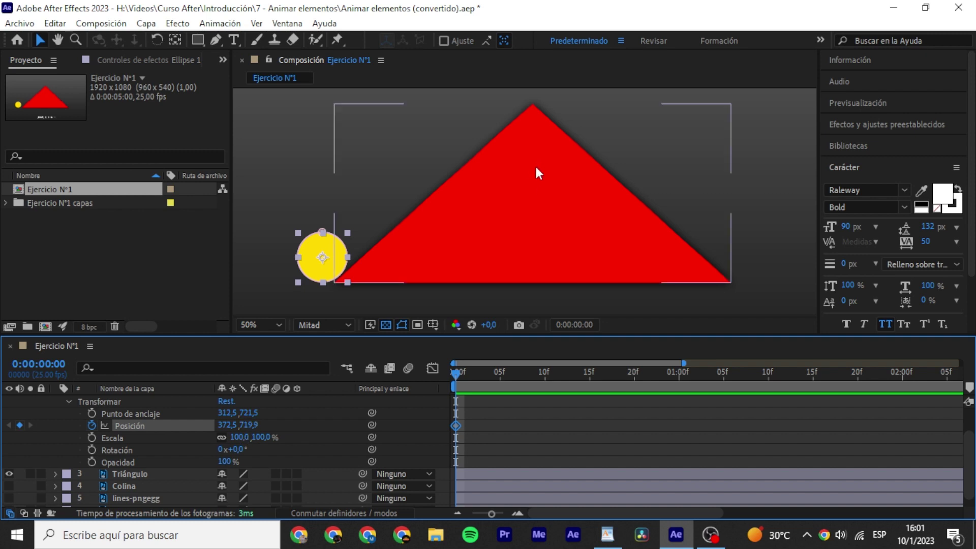
Move the current time to 0:00:01:00 by entering 100 in the time field.
{"action": "scroll", "coordinate": [535, 163], "scroll_direction": "down", "scroll_amount": 2}
{"action": "left_click_drag", "start_coordinate": [498, 188], "coordinate": [498, 173]}
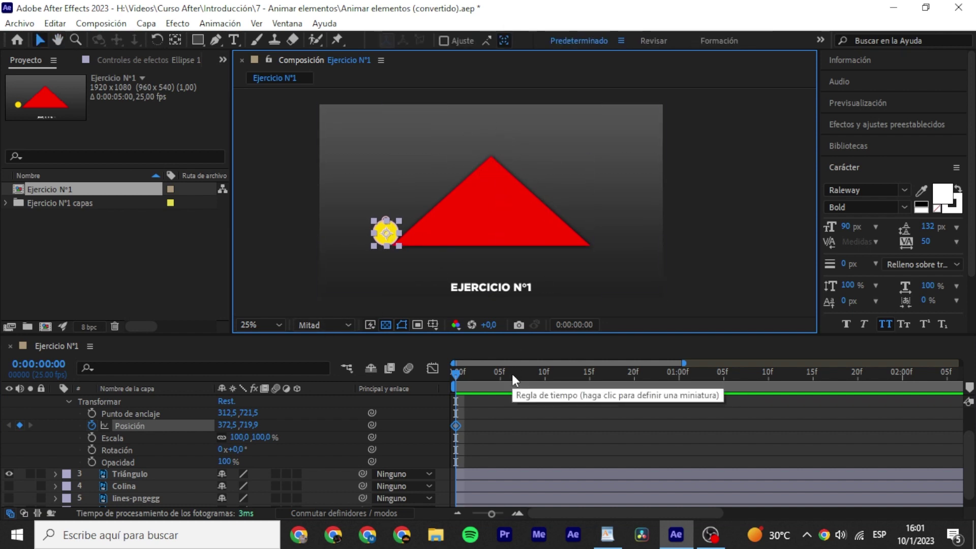
{"action": "left_click_drag", "start_coordinate": [511, 374], "coordinate": [680, 368]}
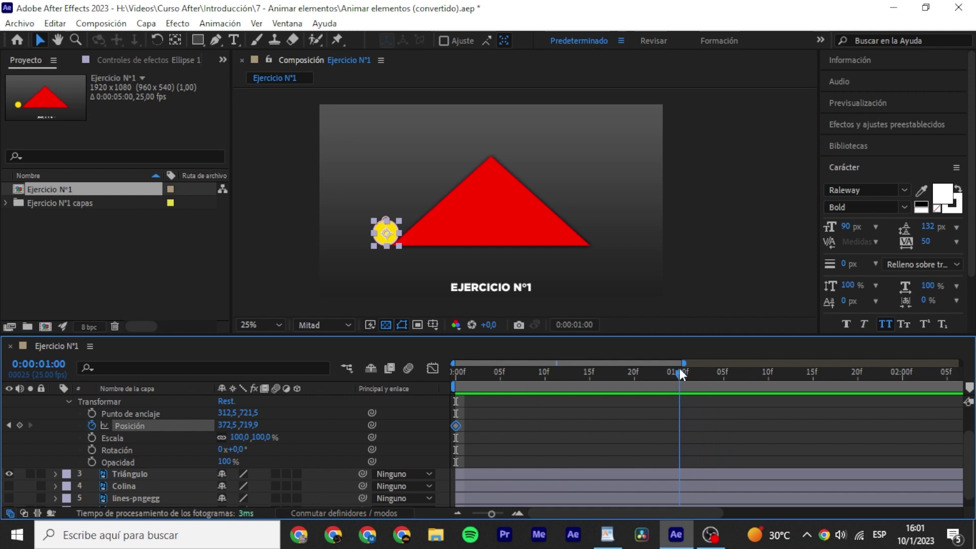
{"action": "key", "text": "Home"}
{"action": "left_click", "coordinate": [49, 364]}
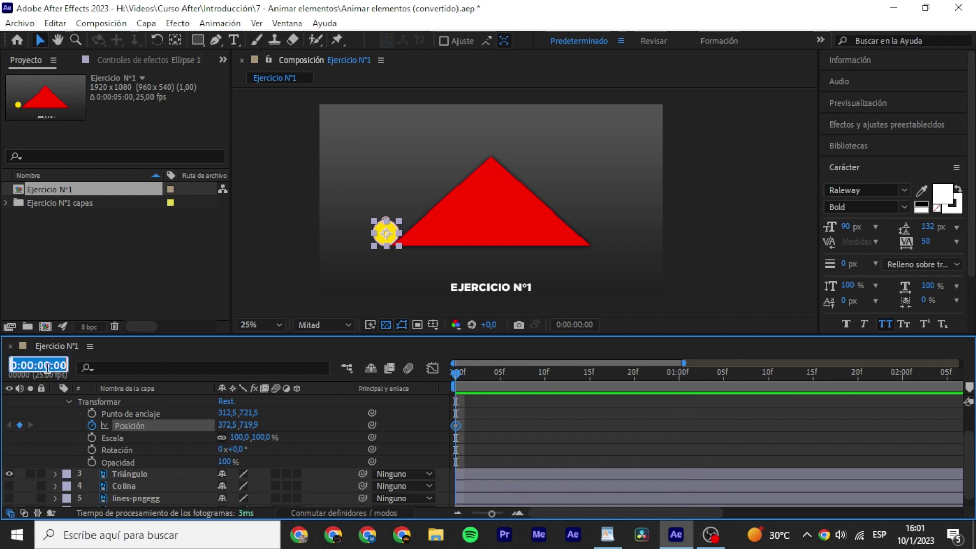
{"action": "type", "text": "100"}
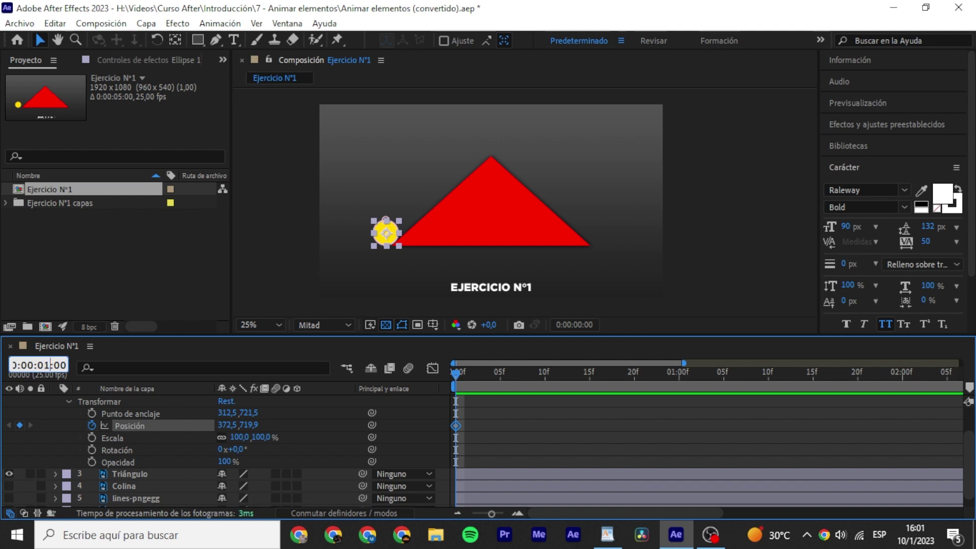
{"action": "key", "text": "Return"}
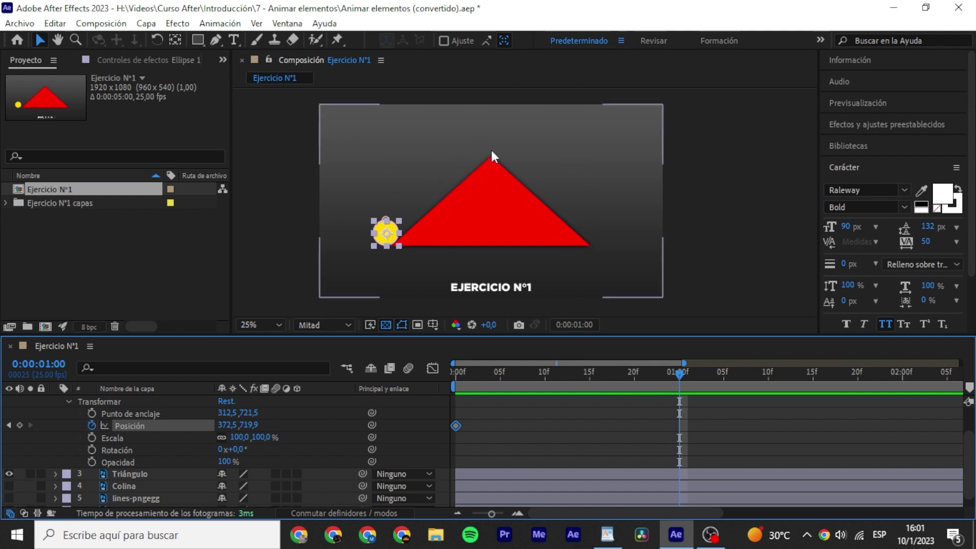
Place the circle atop the triangle's apex at 959,8,218,3, keyframing Position at one second.
{"action": "scroll", "coordinate": [508, 158], "scroll_direction": "up", "scroll_amount": 2}
{"action": "left_click_drag", "start_coordinate": [486, 163], "coordinate": [540, 196]}
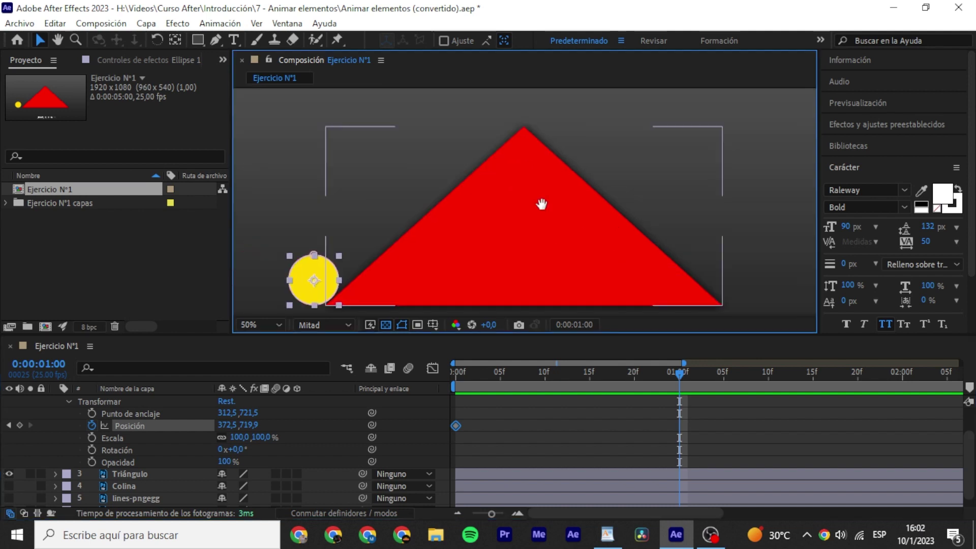
{"action": "key", "text": "v"}
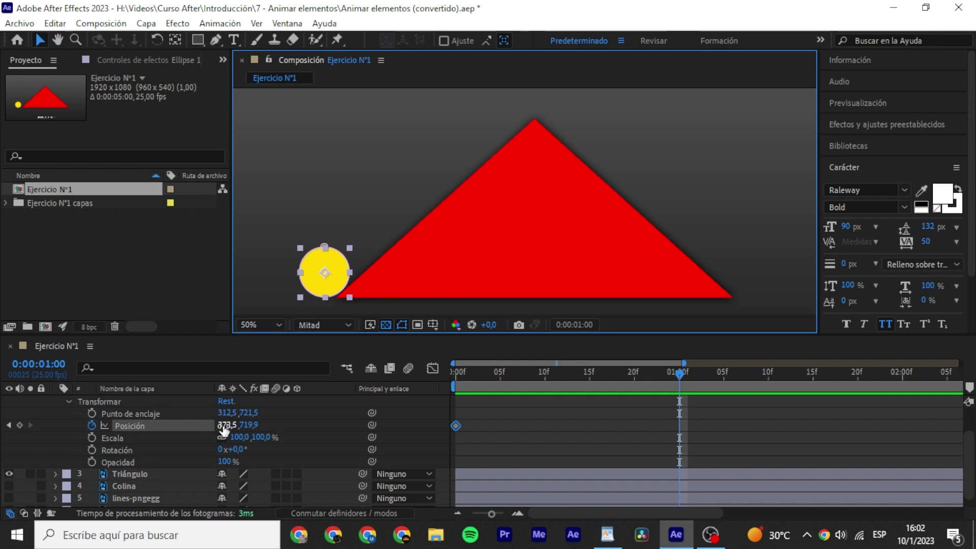
{"action": "left_click_drag", "start_coordinate": [223, 426], "coordinate": [616, 401]}
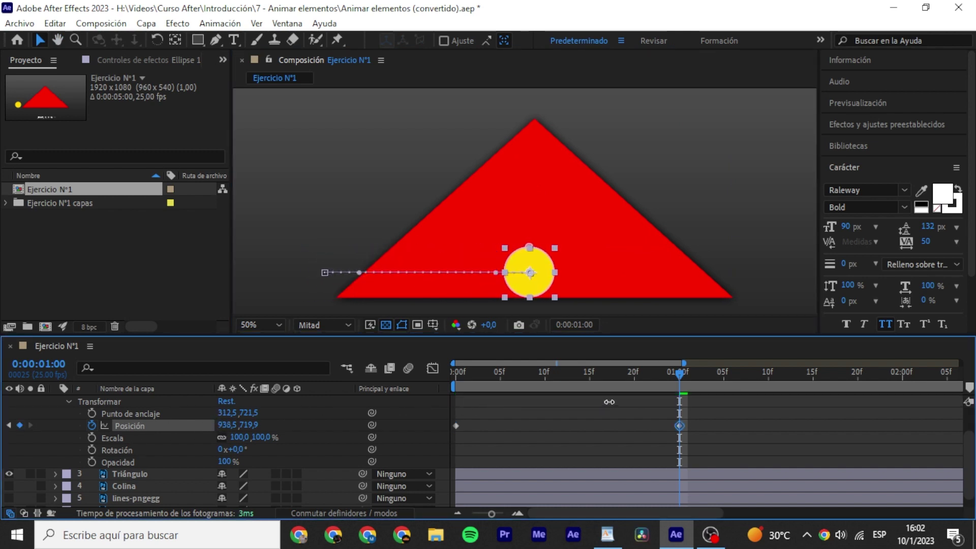
{"action": "left_click_drag", "start_coordinate": [252, 425], "coordinate": [112, 427]}
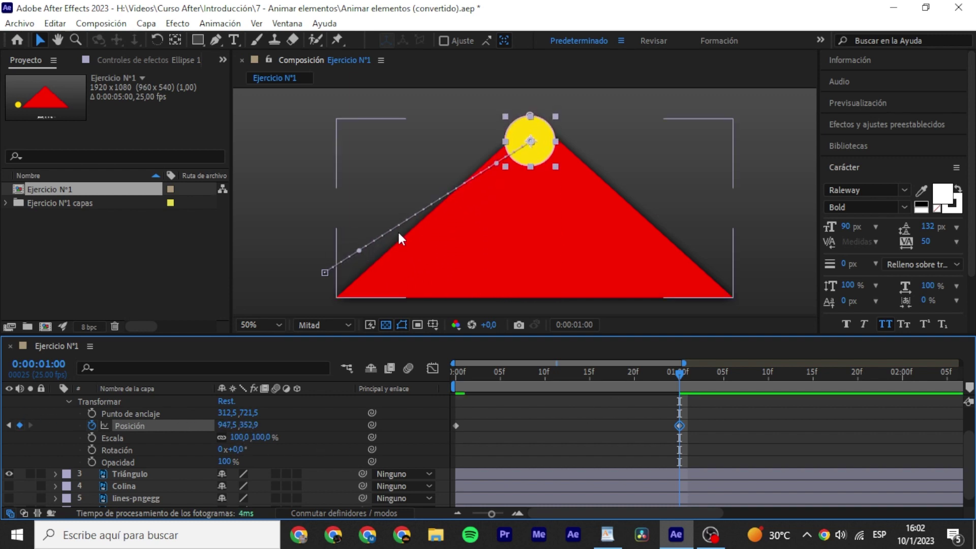
{"action": "left_click", "coordinate": [516, 132]}
{"action": "mouse_move", "coordinate": [516, 133]}
{"action": "left_mouse_down"}
{"action": "mouse_move", "coordinate": [524, 152]}
{"action": "mouse_move", "coordinate": [524, 141]}
{"action": "left_mouse_up"}
{"action": "key", "text": "period"}
{"action": "key", "text": "period"}
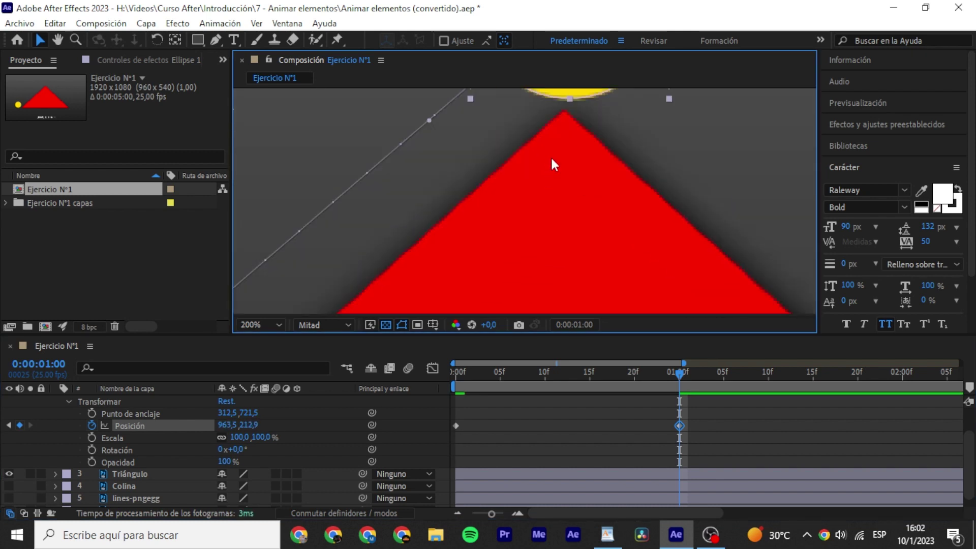
{"action": "mouse_move", "coordinate": [227, 426]}
{"action": "left_mouse_down"}
{"action": "mouse_move", "coordinate": [192, 425]}
{"action": "mouse_move", "coordinate": [281, 432]}
{"action": "left_mouse_up"}
{"action": "scroll", "coordinate": [573, 218], "scroll_direction": "down", "scroll_amount": 5}
{"action": "scroll", "coordinate": [549, 210], "scroll_direction": "down", "scroll_amount": 1}
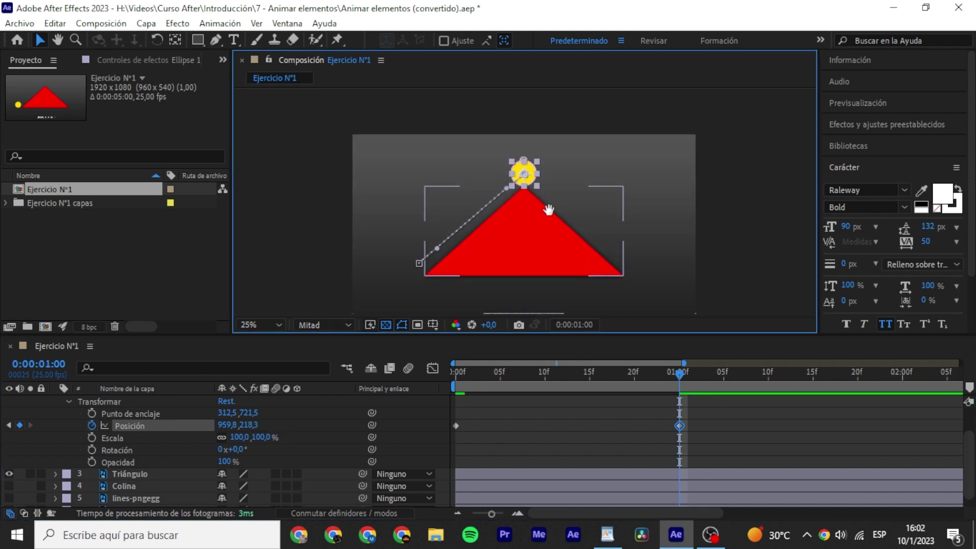
{"action": "left_click", "coordinate": [631, 427]}
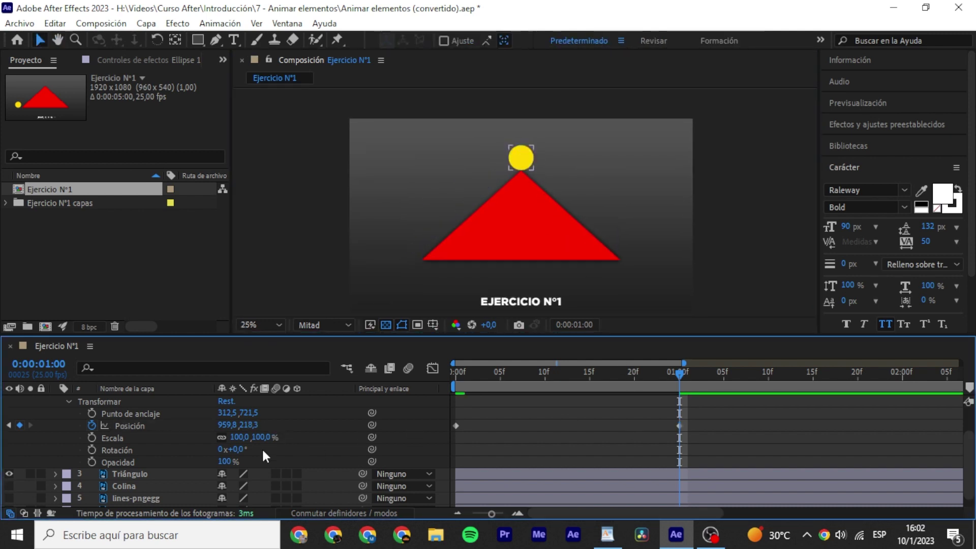
Reselect the yellow circle and return the playhead to 0:00:00:00.
{"action": "left_click", "coordinate": [556, 176]}
{"action": "left_click", "coordinate": [522, 157]}
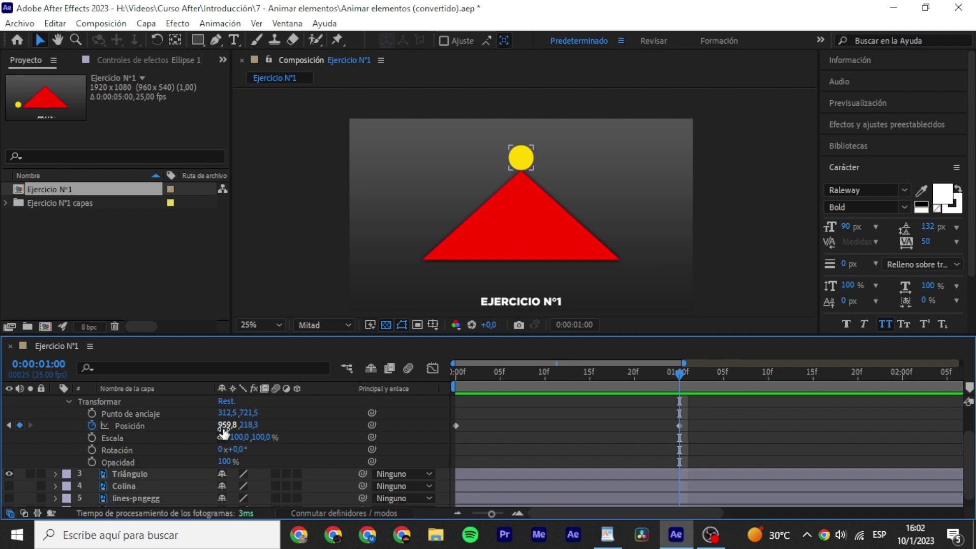
{"action": "left_click", "coordinate": [761, 400]}
{"action": "left_click", "coordinate": [755, 420]}
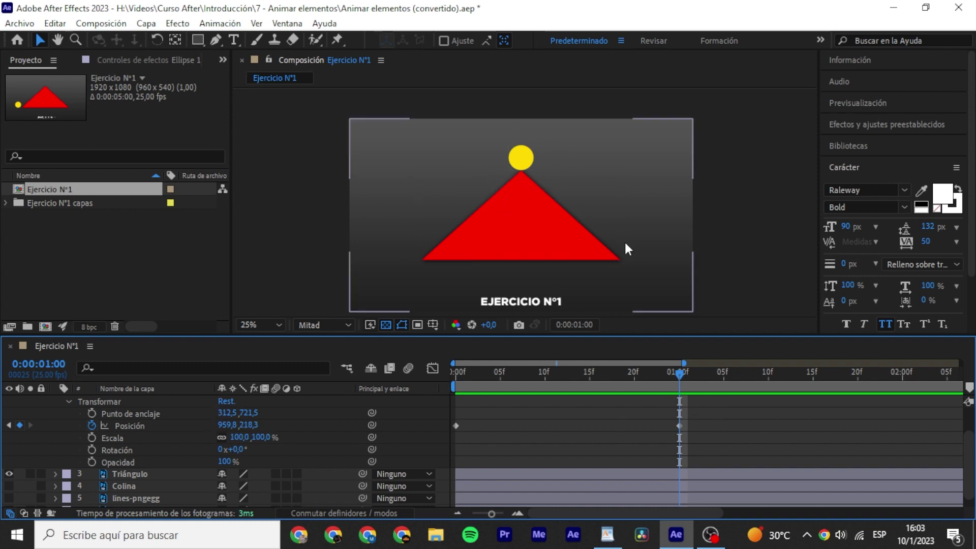
{"action": "key", "text": "Home"}
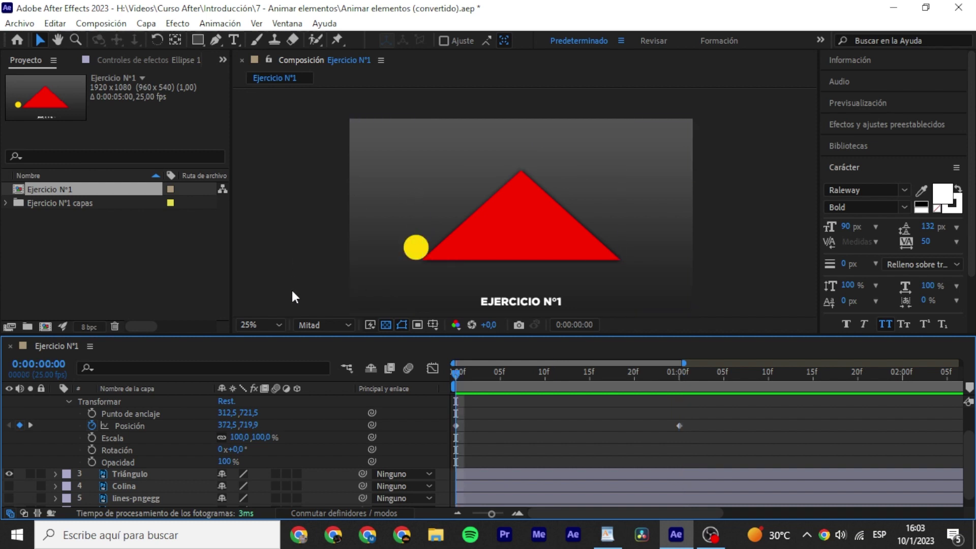
{"action": "left_click", "coordinate": [38, 364]}
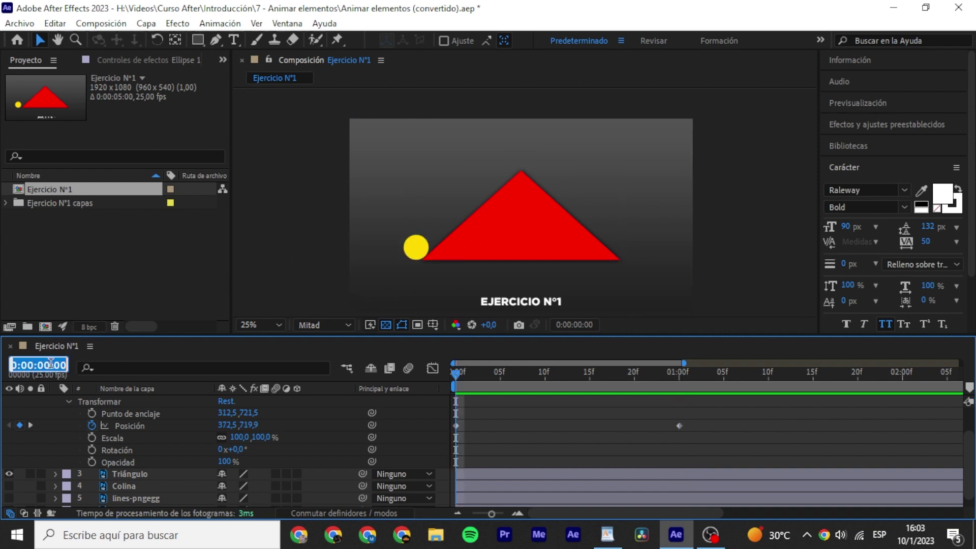
{"action": "type", "text": "1"}
{"action": "key", "text": "Return"}
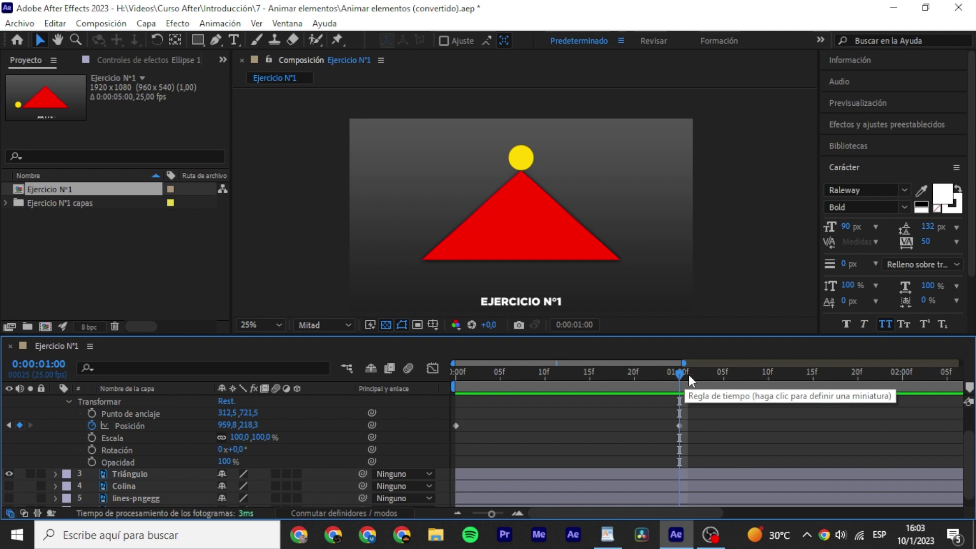
{"action": "left_click", "coordinate": [9, 425]}
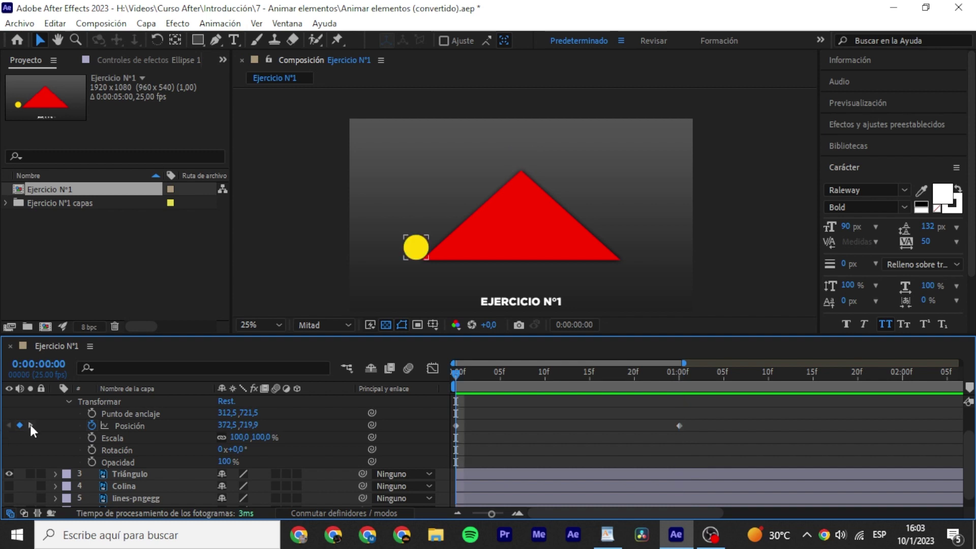
{"action": "left_click", "coordinate": [31, 425]}
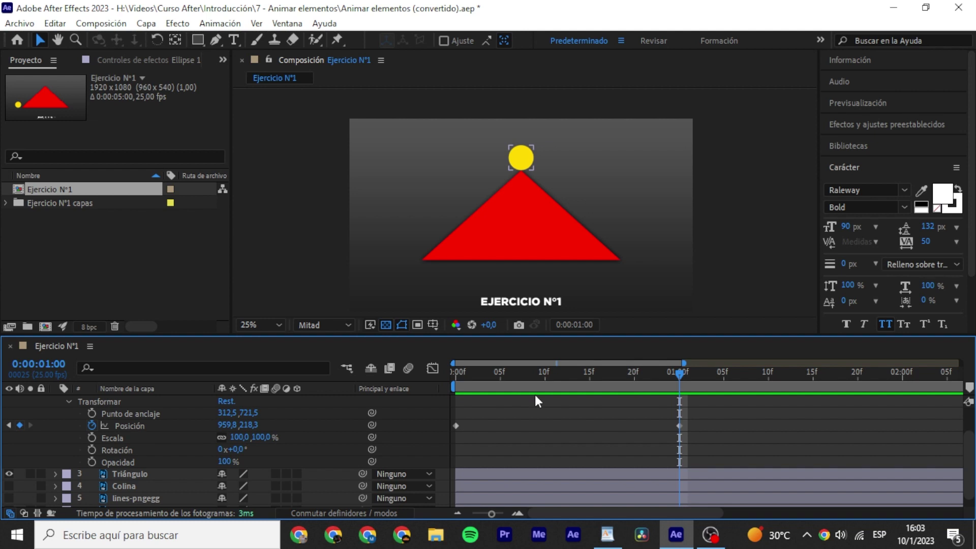
{"action": "left_click_drag", "start_coordinate": [681, 371], "coordinate": [479, 397]}
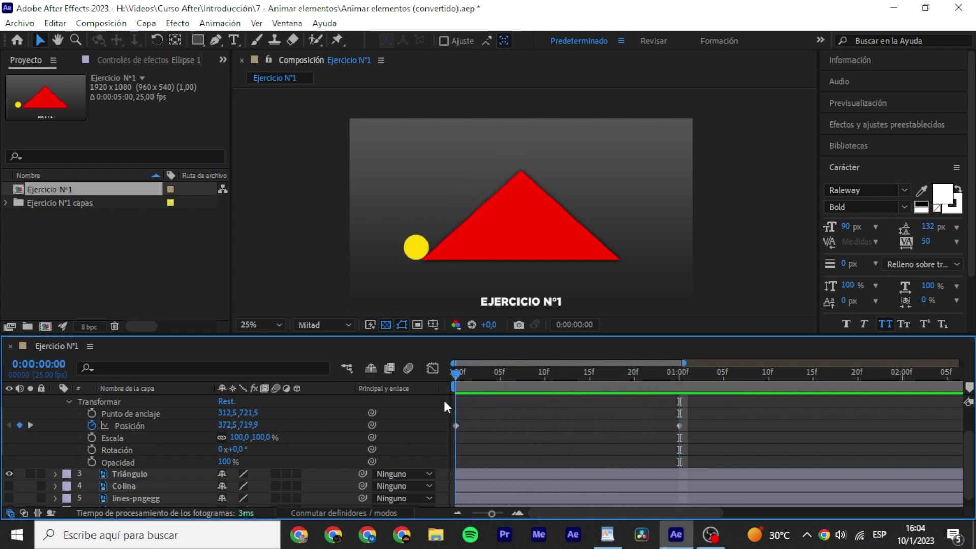
{"action": "left_click_drag", "start_coordinate": [517, 396], "coordinate": [677, 407]}
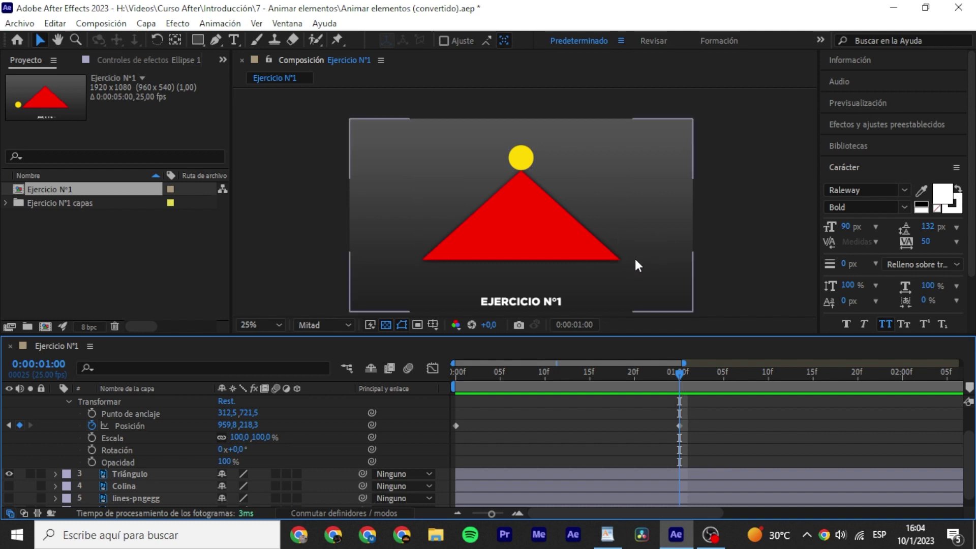
{"action": "left_click_drag", "start_coordinate": [691, 370], "coordinate": [902, 375]}
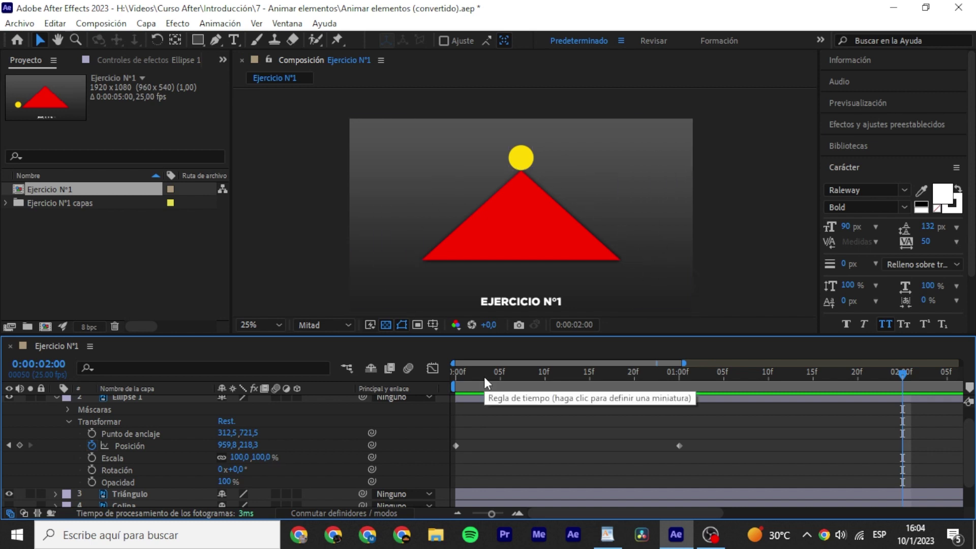
Return to the start and select Ellipse 1's frame-0 Position keyframe.
{"action": "left_click_drag", "start_coordinate": [484, 377], "coordinate": [429, 368]}
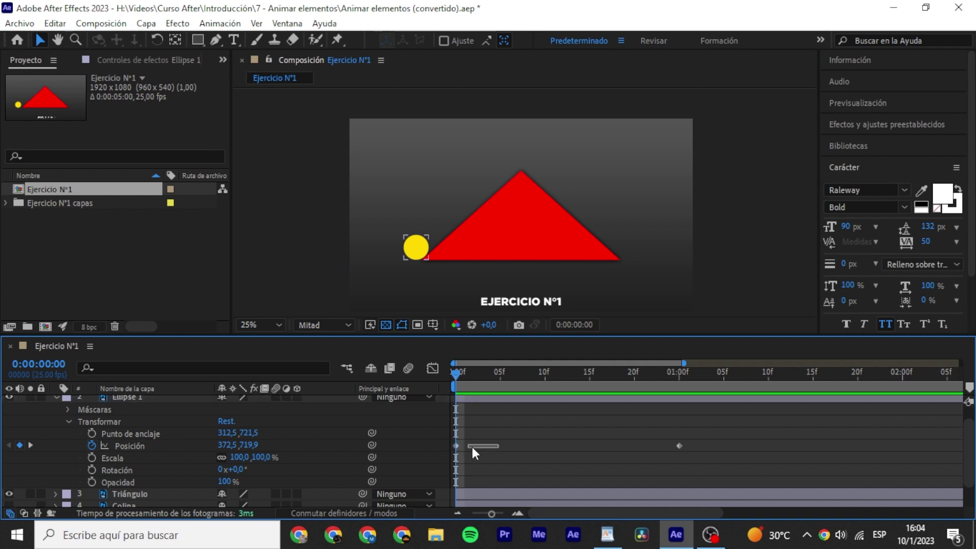
{"action": "left_click", "coordinate": [454, 444]}
{"action": "left_click", "coordinate": [506, 427]}
{"action": "left_click_drag", "start_coordinate": [473, 436], "coordinate": [450, 455]}
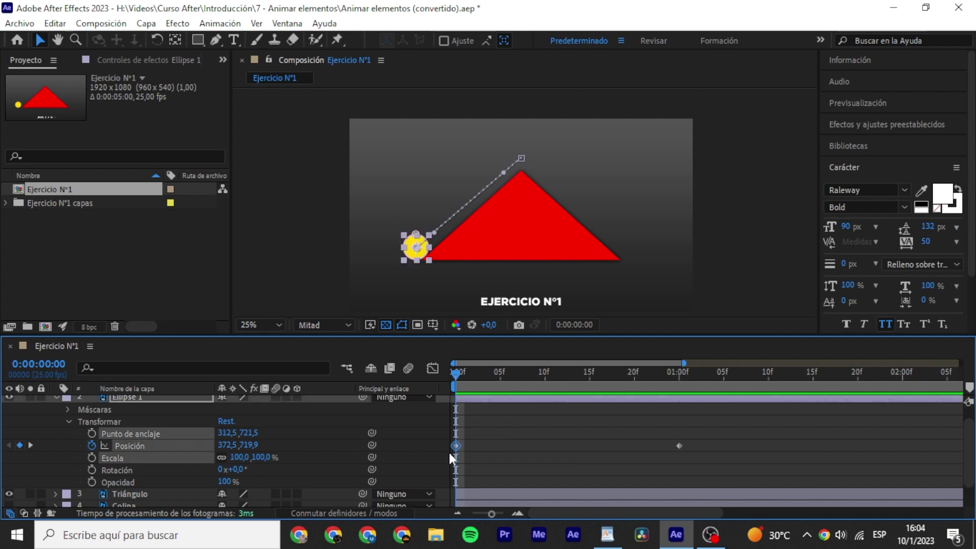
{"action": "left_click", "coordinate": [491, 440]}
Paste the starting position as a new Position keyframe at 0:00:02:00 (time 200).
{"action": "left_click", "coordinate": [44, 365]}
{"action": "type", "text": "200"}
{"action": "key", "text": "Return"}
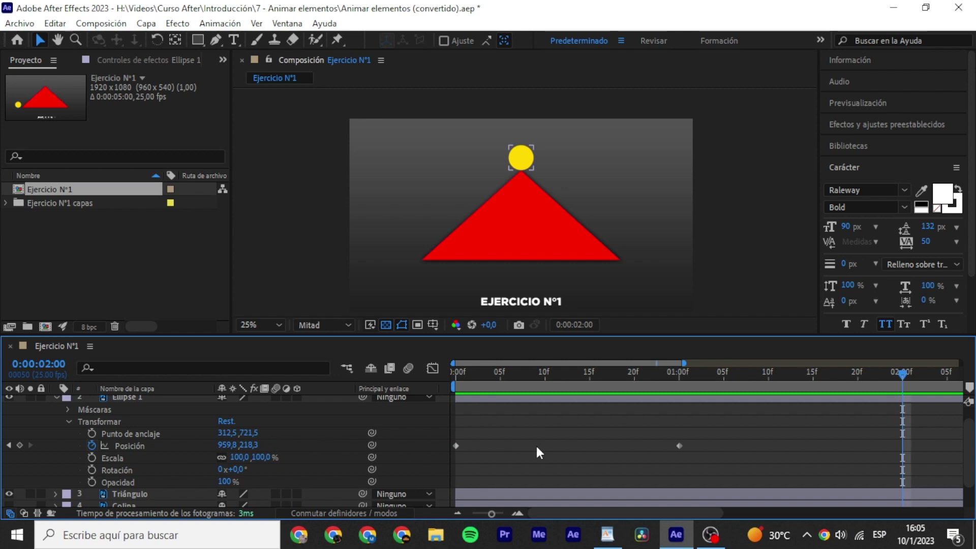
{"action": "left_click", "coordinate": [119, 399]}
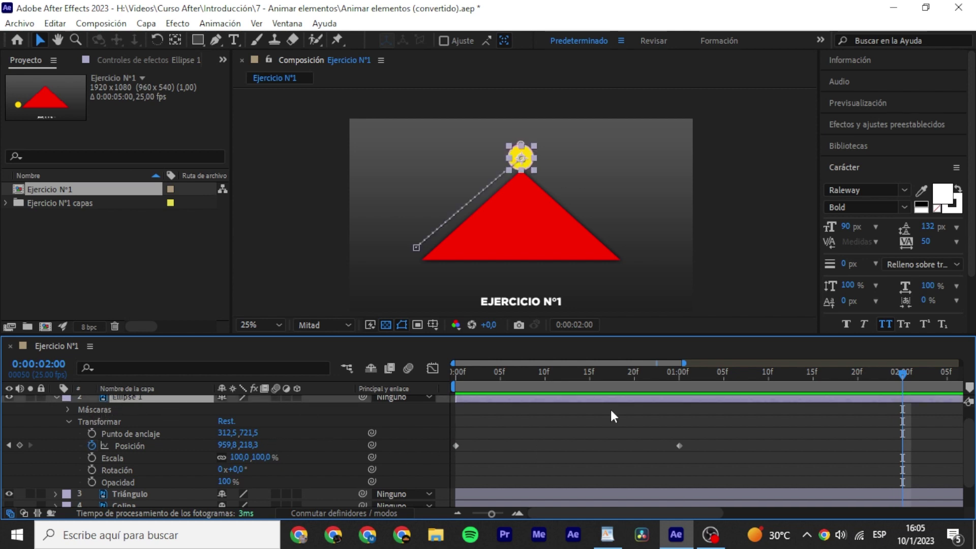
{"action": "key", "text": "ctrl+v"}
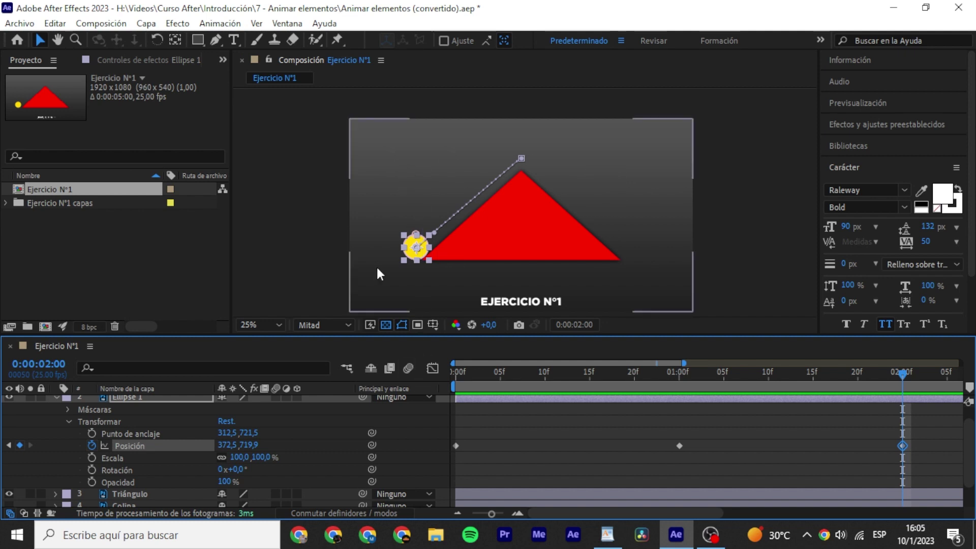
Scrub the 2-second Position to 1552,5,719,9, placing the ball on the triangle's right base corner.
{"action": "left_click_drag", "start_coordinate": [220, 446], "coordinate": [961, 430]}
{"action": "scroll", "coordinate": [593, 214], "scroll_direction": "up", "scroll_amount": 2}
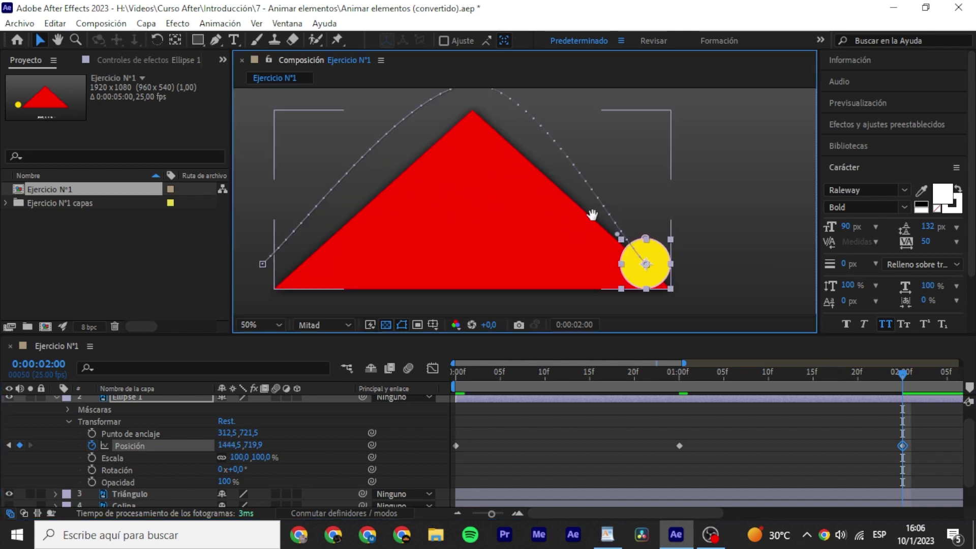
{"action": "scroll", "coordinate": [592, 215], "scroll_direction": "up", "scroll_amount": 2}
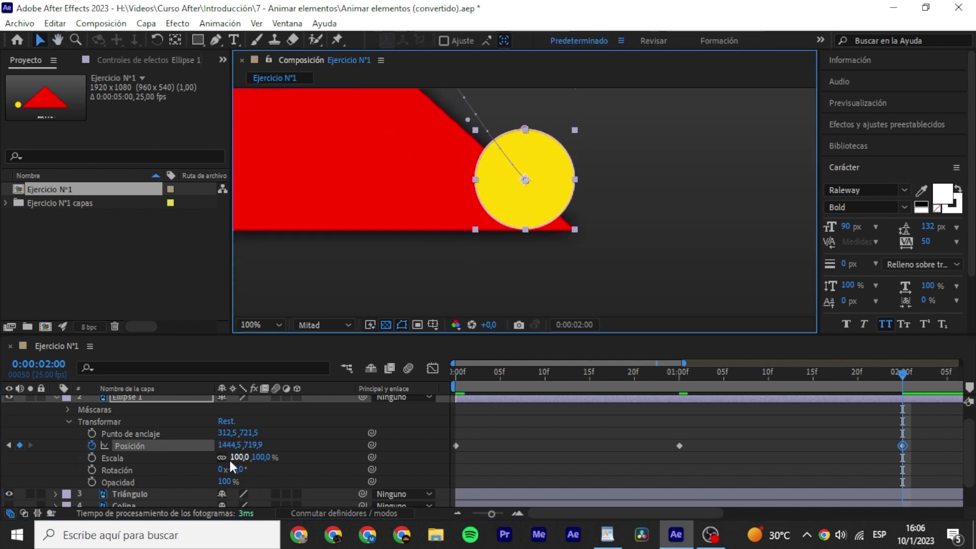
{"action": "left_click_drag", "start_coordinate": [224, 449], "coordinate": [264, 447]}
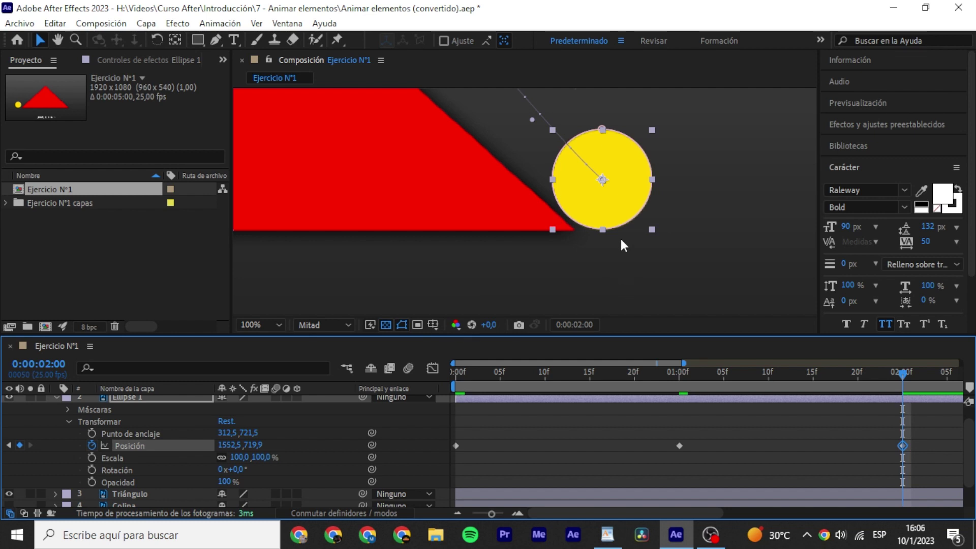
{"action": "scroll", "coordinate": [545, 235], "scroll_direction": "down", "scroll_amount": 4}
{"action": "key", "text": "v"}
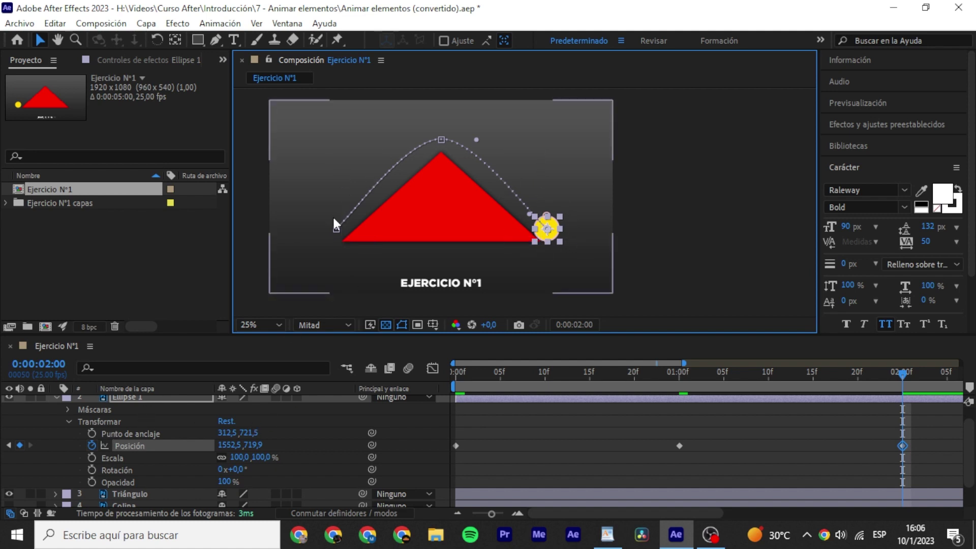
{"action": "key", "text": "period"}
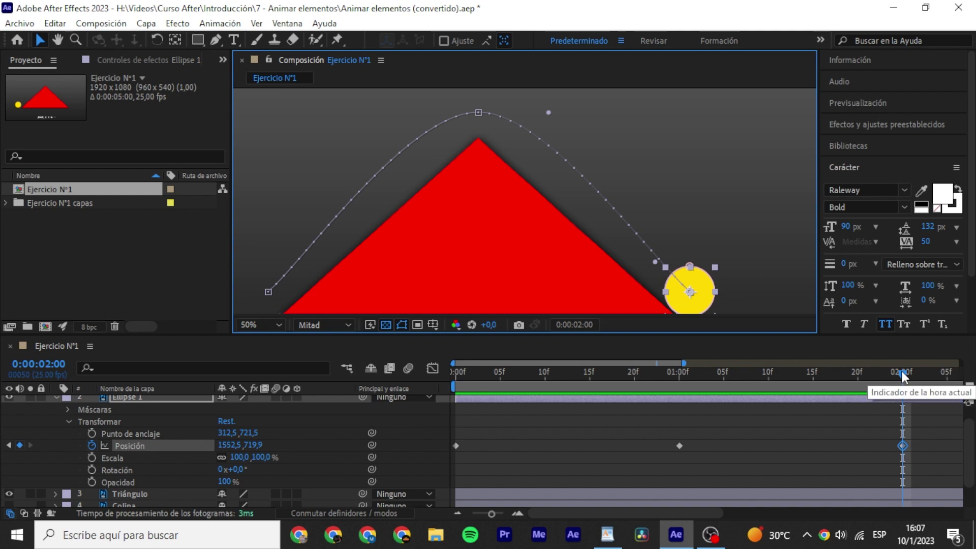
Zoom the viewer to 100% and change preview resolution from Mitad to Completa.
{"action": "left_click_drag", "start_coordinate": [902, 371], "coordinate": [823, 377]}
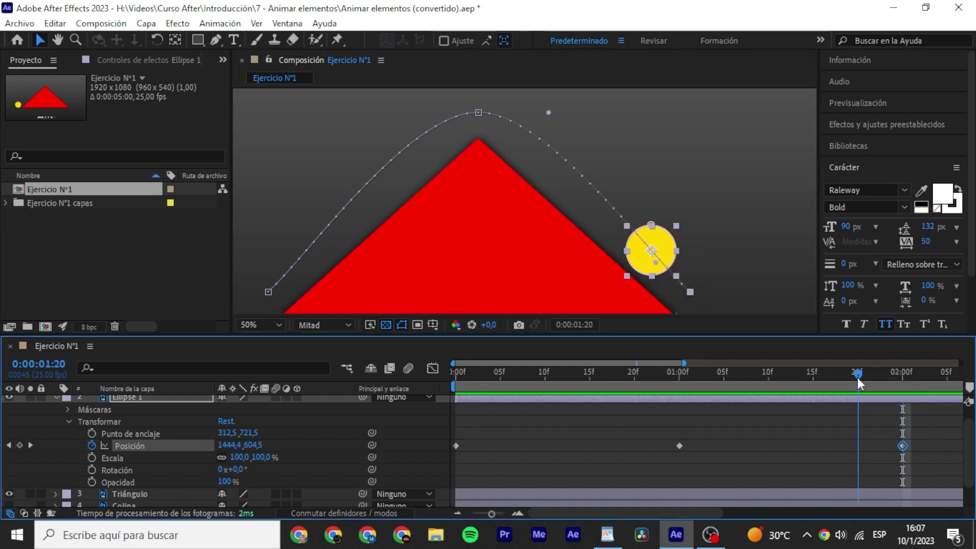
{"action": "key", "text": "period"}
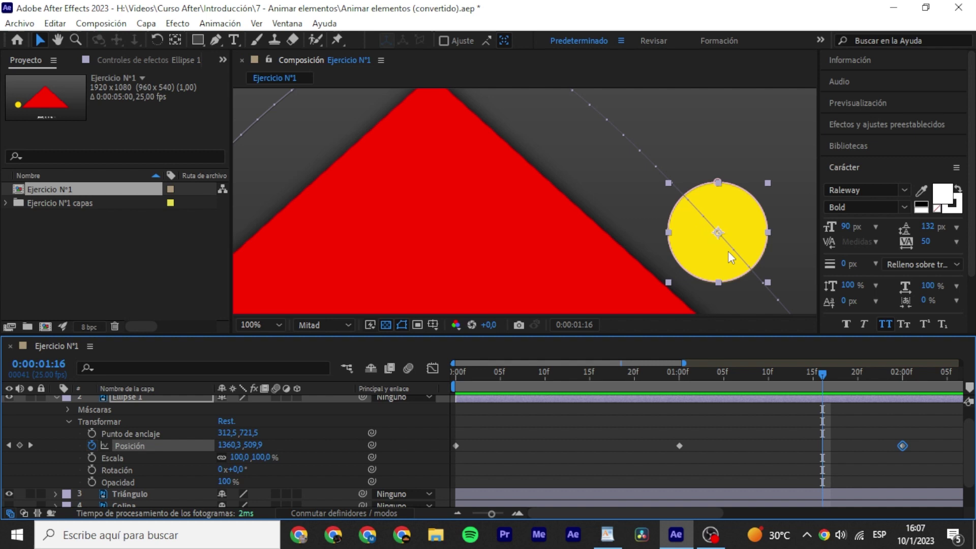
{"action": "left_click", "coordinate": [317, 326]}
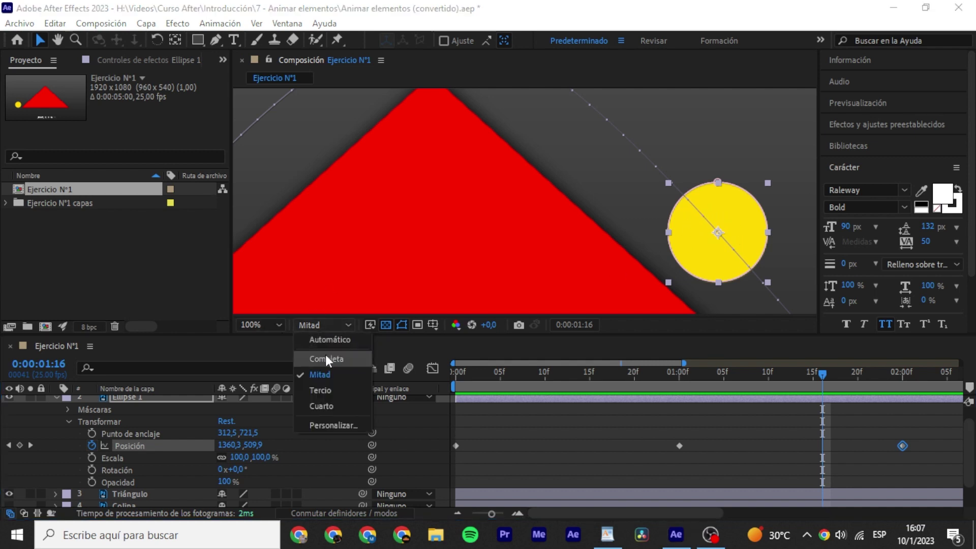
{"action": "left_click", "coordinate": [325, 355]}
Scrub between 1:12 and 1:23 to review the ball's descent toward the right corner.
{"action": "left_click_drag", "start_coordinate": [822, 373], "coordinate": [774, 370]}
{"action": "scroll", "coordinate": [462, 214], "scroll_direction": "down", "scroll_amount": 2}
{"action": "left_click", "coordinate": [884, 374]}
{"action": "mouse_move", "coordinate": [870, 396]}
{"action": "left_mouse_down"}
{"action": "mouse_move", "coordinate": [457, 425]}
{"action": "mouse_move", "coordinate": [898, 404]}
{"action": "left_mouse_up"}
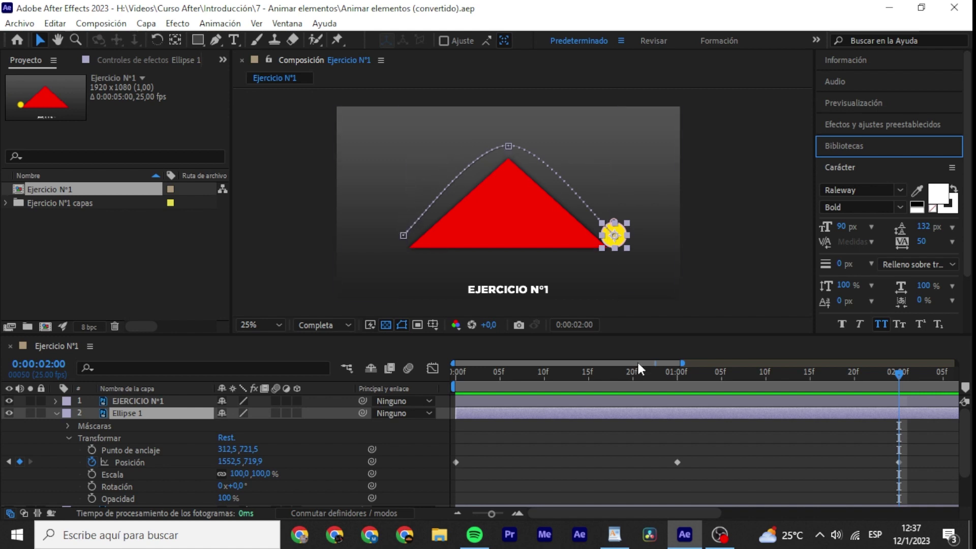
{"action": "left_click_drag", "start_coordinate": [658, 442], "coordinate": [712, 493]}
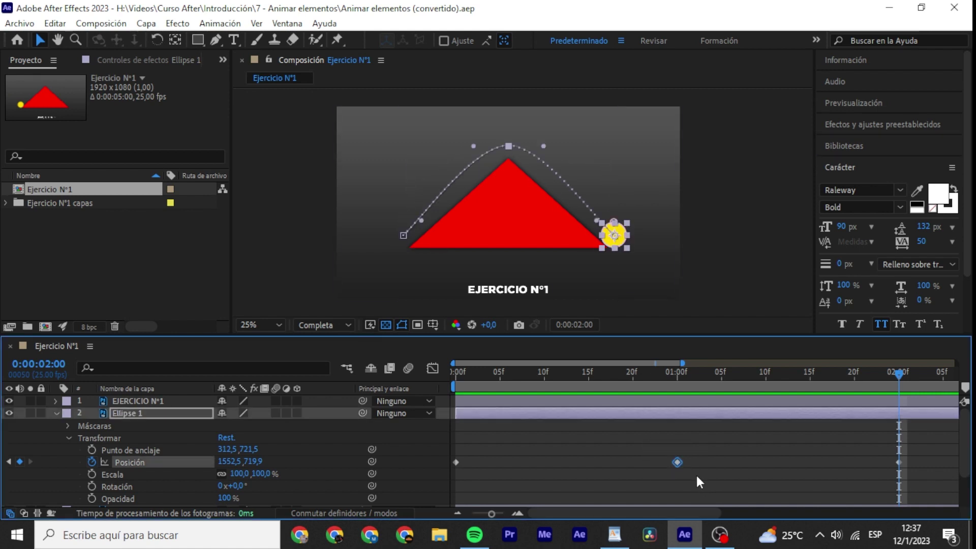
{"action": "left_click", "coordinate": [691, 454]}
{"action": "left_click", "coordinate": [679, 462]}
{"action": "key", "text": "Delete"}
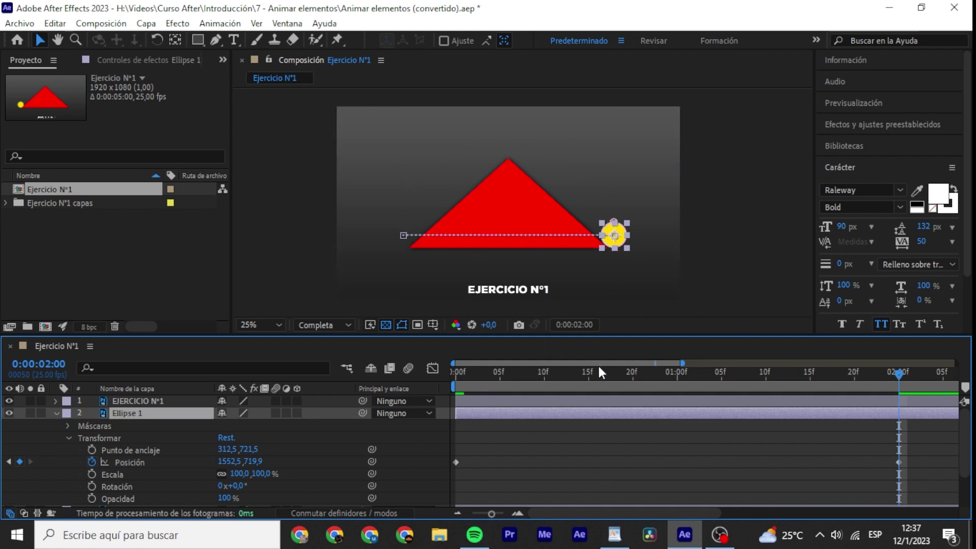
{"action": "key", "text": "ctrl+z"}
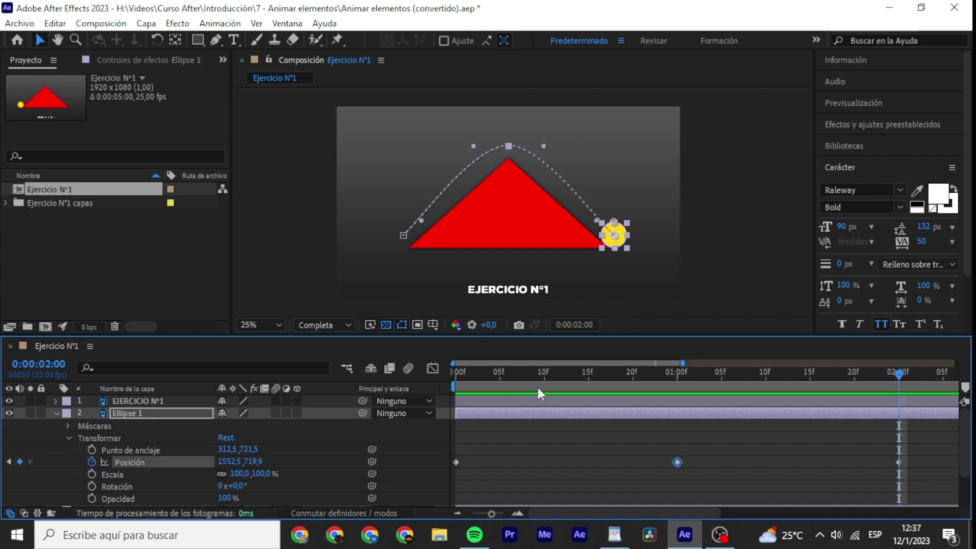
{"action": "left_click", "coordinate": [456, 462]}
{"action": "key", "text": "Delete"}
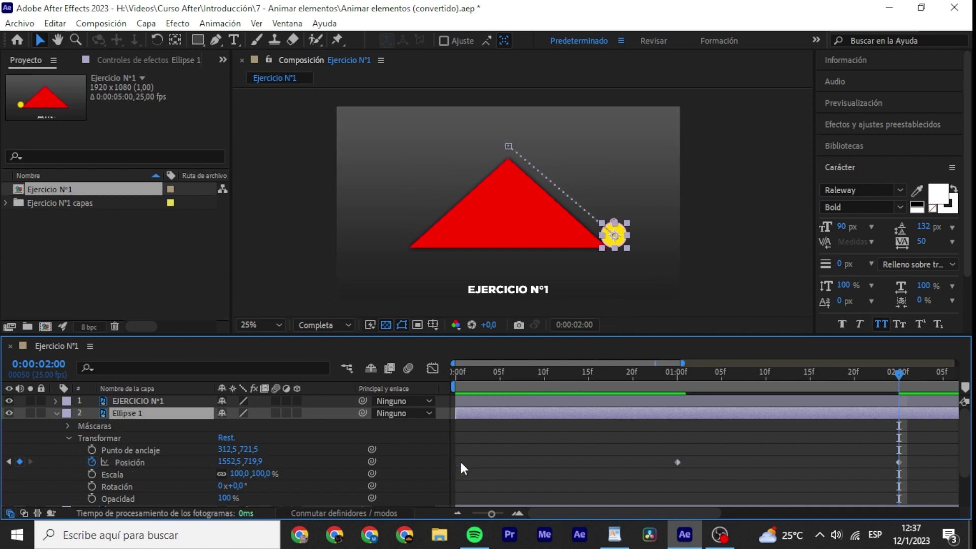
{"action": "key", "text": "ctrl+z"}
{"action": "left_click", "coordinate": [902, 460]}
{"action": "left_click", "coordinate": [900, 461]}
{"action": "key", "text": "Delete"}
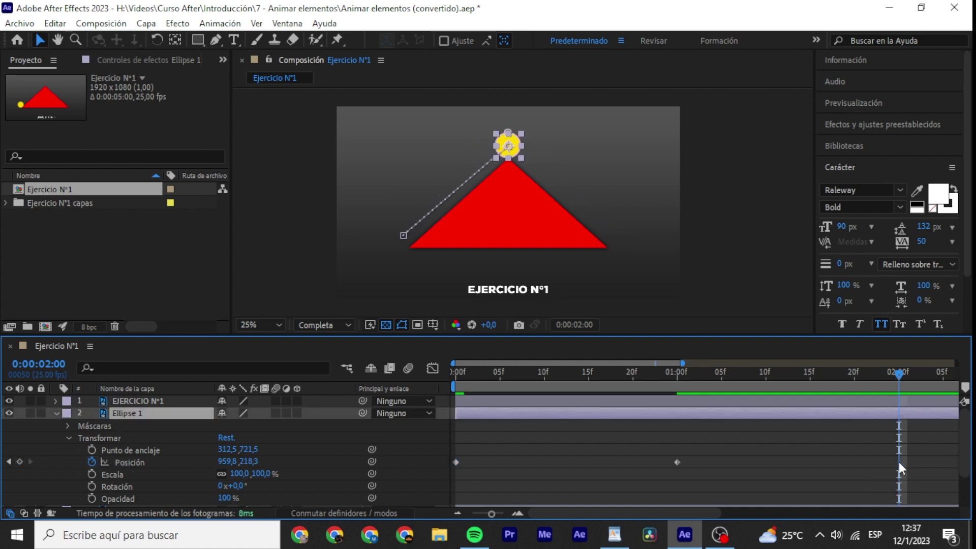
{"action": "key", "text": "ctrl+z"}
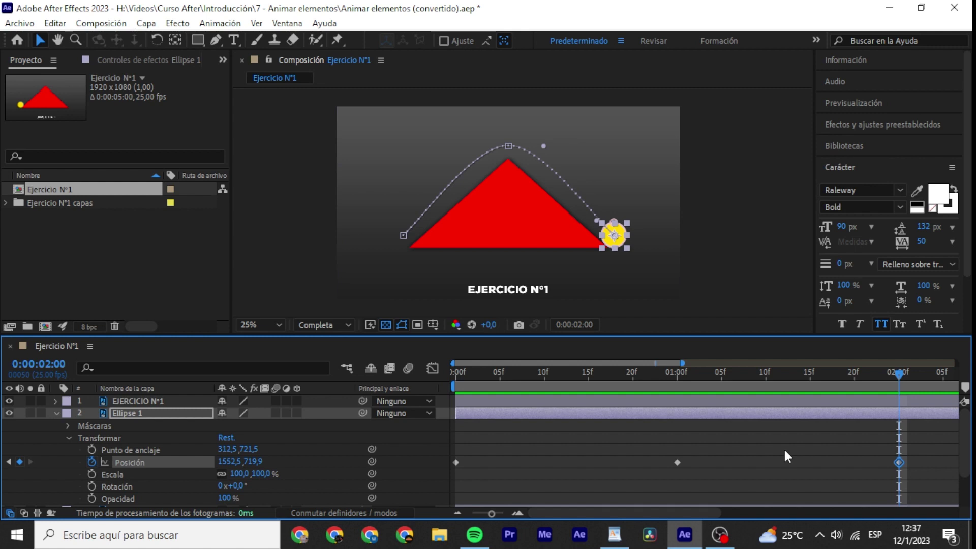
{"action": "left_click_drag", "start_coordinate": [934, 449], "coordinate": [664, 473]}
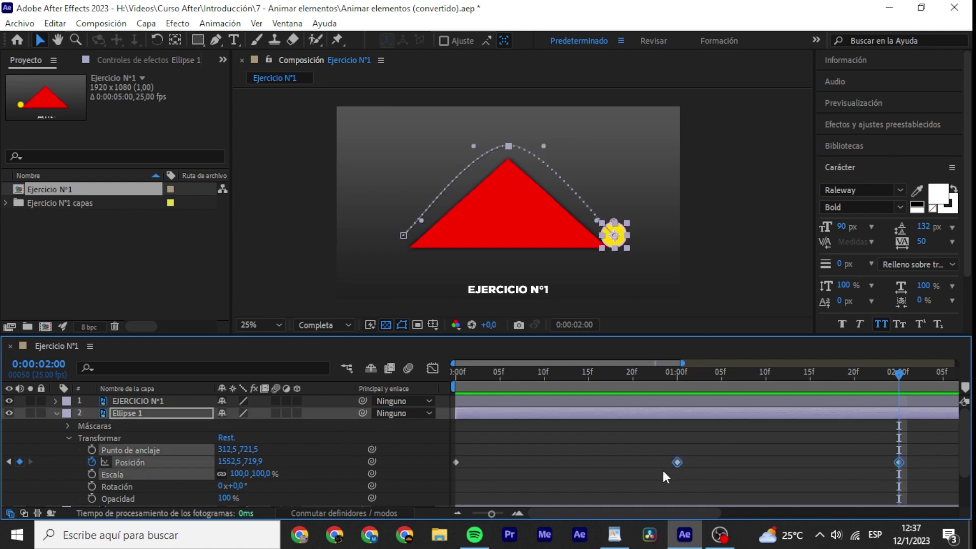
{"action": "key", "text": "Delete"}
{"action": "key", "text": "ctrl+z"}
{"action": "left_click_drag", "start_coordinate": [919, 442], "coordinate": [411, 463]}
{"action": "key", "text": "Delete"}
{"action": "key", "text": "ctrl+z"}
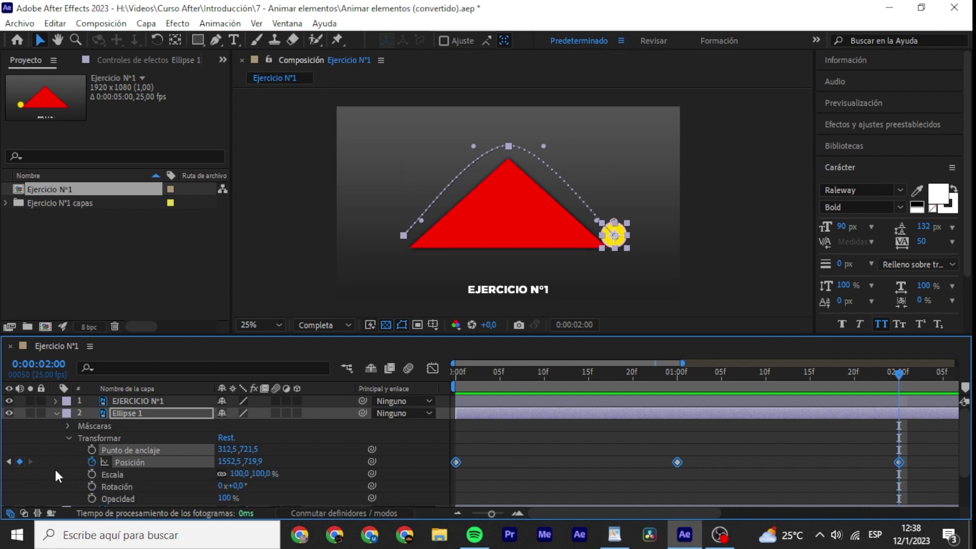
Toggle off the Position stopwatch, then undo to restore the ball's three keyframes.
{"action": "left_click", "coordinate": [91, 462]}
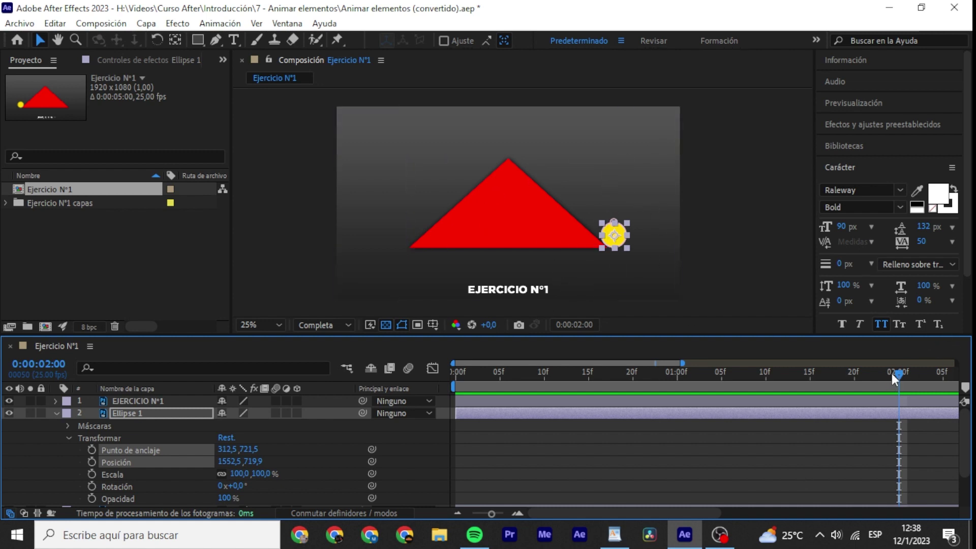
{"action": "key", "text": "ctrl+z"}
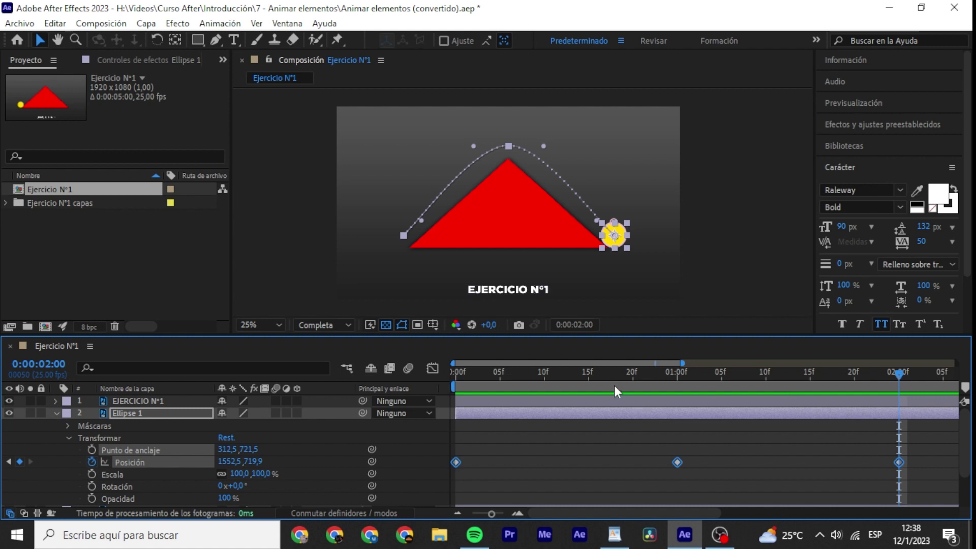
{"action": "left_click", "coordinate": [588, 378]}
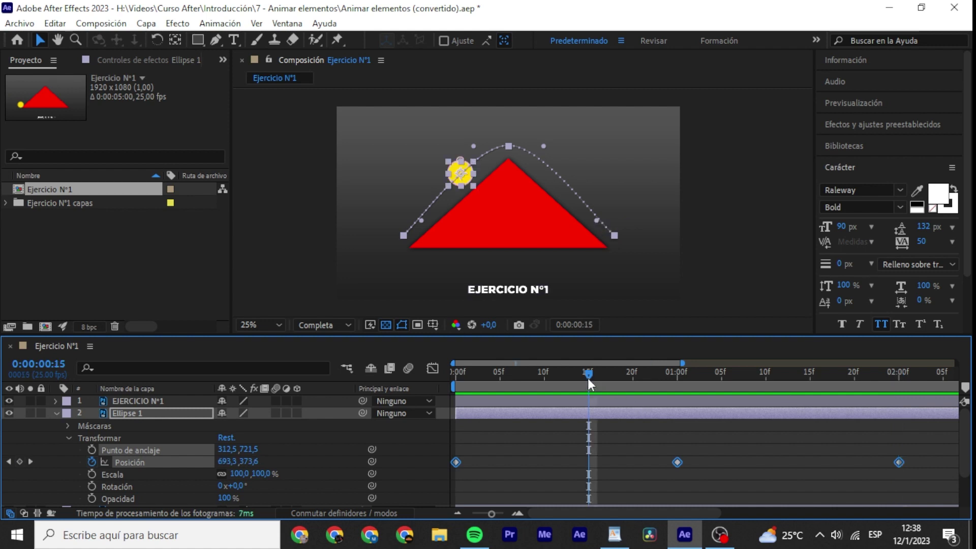
{"action": "left_click", "coordinate": [89, 462]}
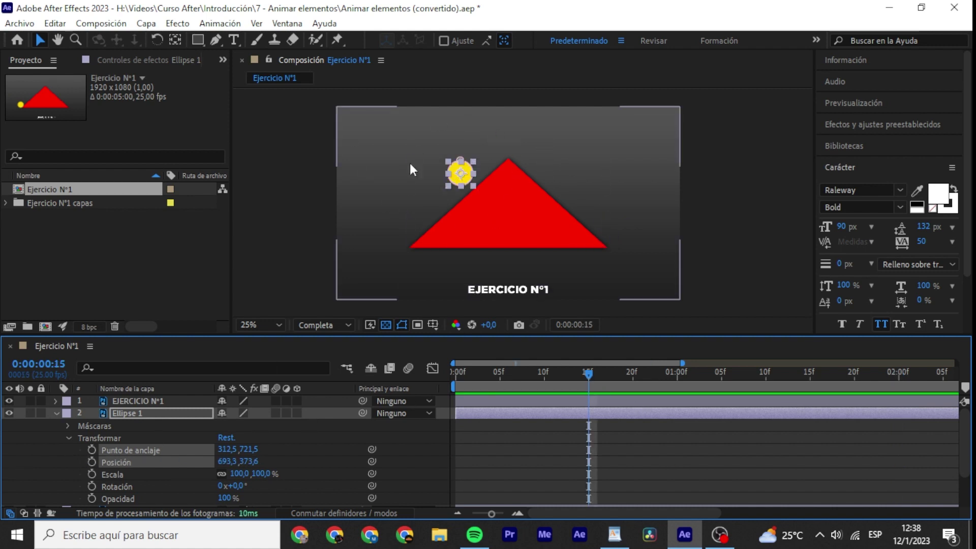
{"action": "key", "text": "ctrl+z"}
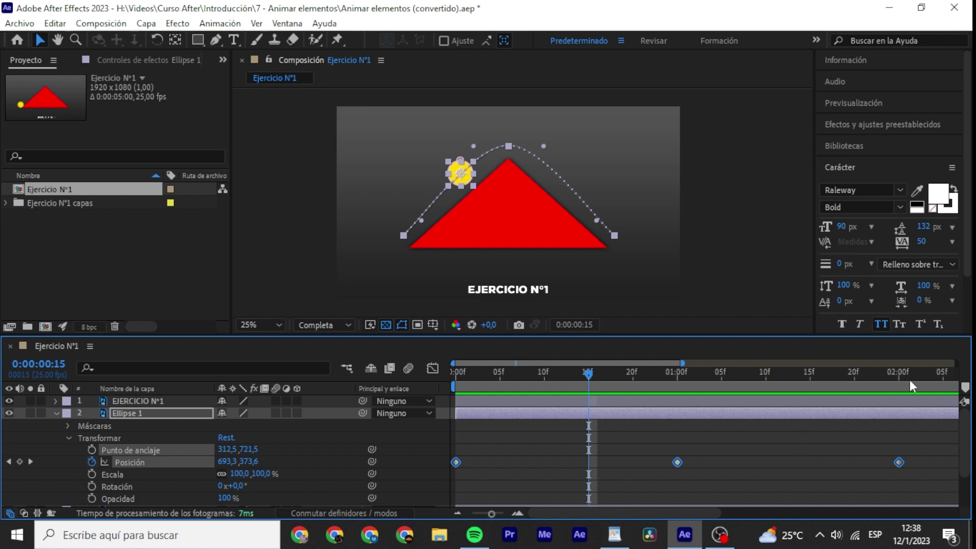
Scrub the timeline and play a preview of the ball arcing over the apex.
{"action": "left_click", "coordinate": [911, 380]}
{"action": "left_click", "coordinate": [832, 432]}
{"action": "left_click", "coordinate": [845, 372]}
{"action": "left_click_drag", "start_coordinate": [845, 372], "coordinate": [901, 368]}
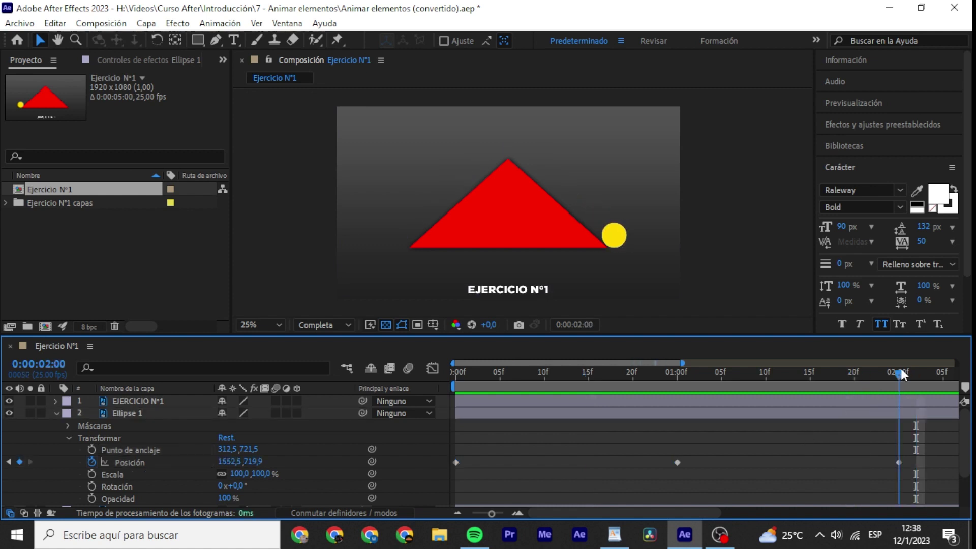
{"action": "left_click", "coordinate": [704, 376]}
{"action": "key", "text": "space"}
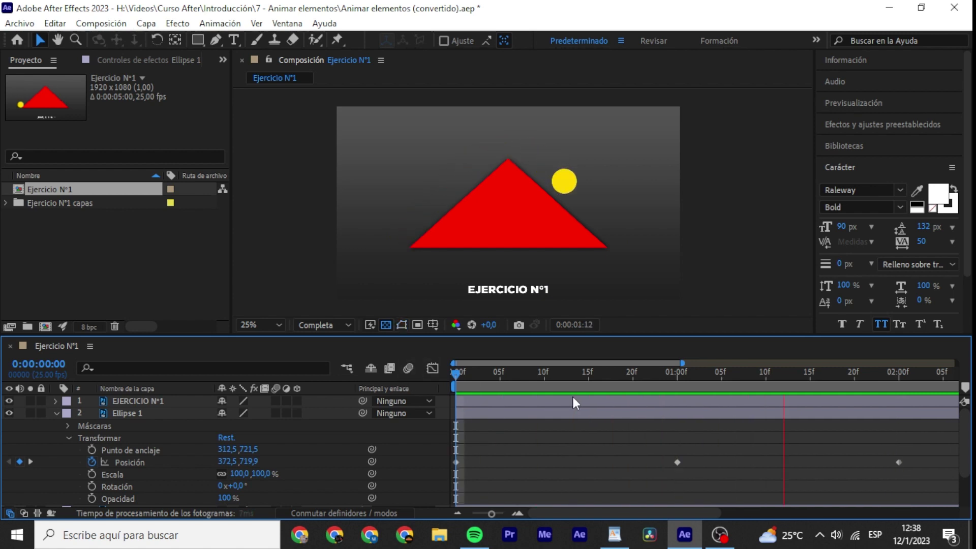
{"action": "key", "text": "space"}
Park the playhead at 1 second with the ball on the apex at 959,8,218,3.
{"action": "left_click_drag", "start_coordinate": [501, 379], "coordinate": [680, 387]}
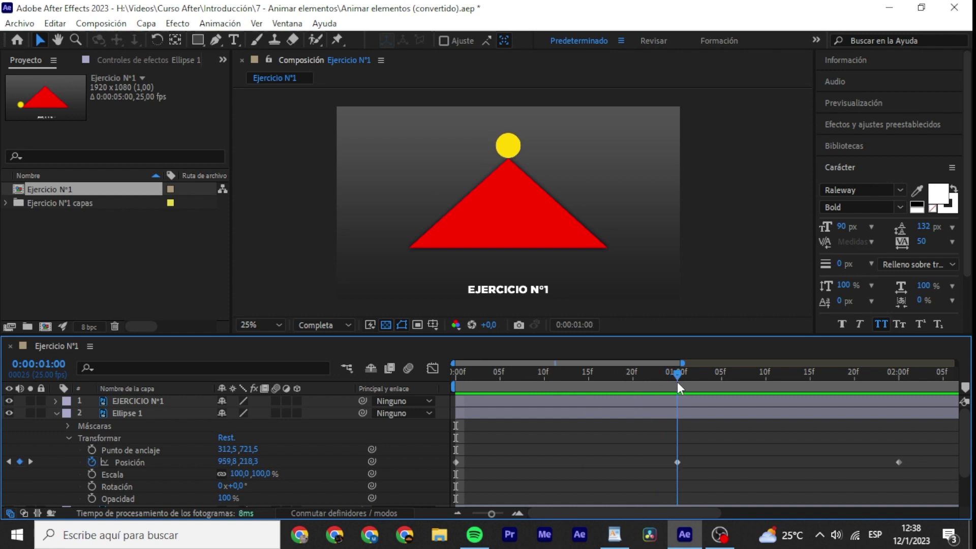
{"action": "mouse_move", "coordinate": [678, 384]}
{"action": "left_mouse_down"}
{"action": "mouse_move", "coordinate": [888, 392]}
{"action": "mouse_move", "coordinate": [676, 388]}
{"action": "left_mouse_up"}
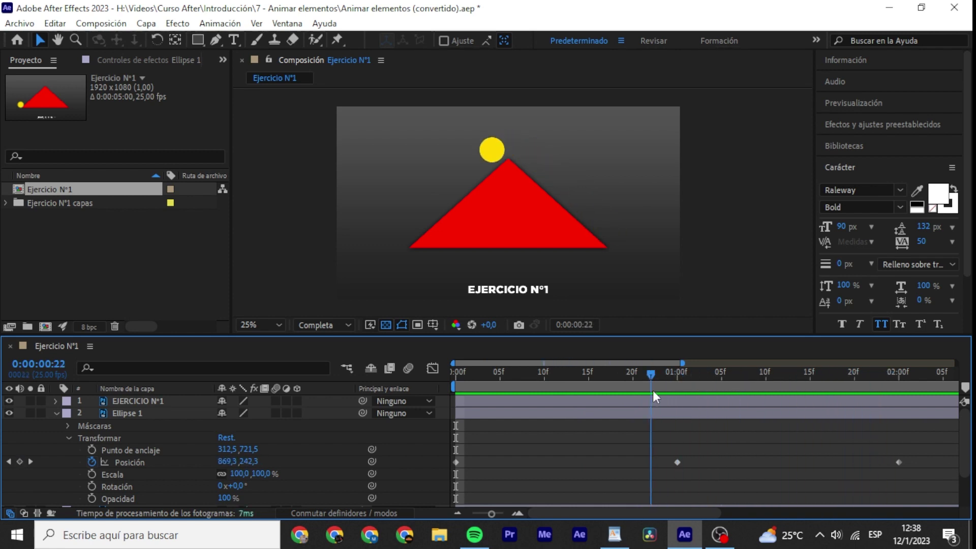
{"action": "mouse_move", "coordinate": [715, 512]}
{"action": "left_mouse_down"}
{"action": "mouse_move", "coordinate": [766, 503]}
{"action": "mouse_move", "coordinate": [768, 482]}
{"action": "mouse_move", "coordinate": [737, 480]}
{"action": "left_mouse_up"}
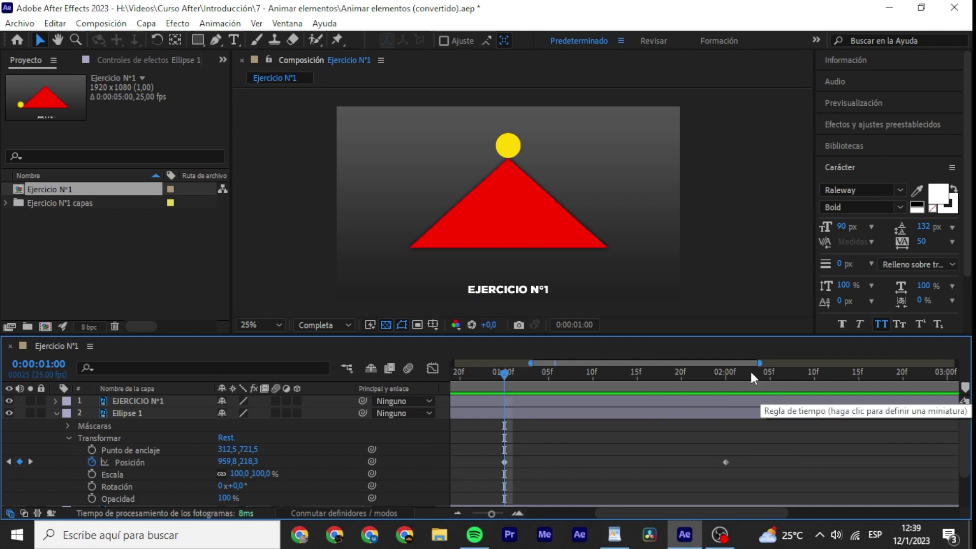
{"action": "left_click", "coordinate": [457, 181]}
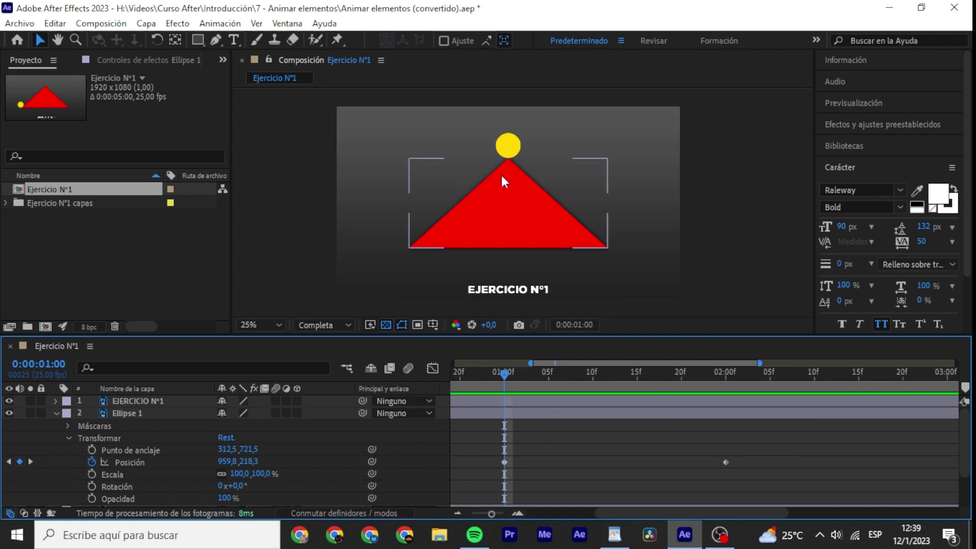
{"action": "left_click", "coordinate": [634, 314]}
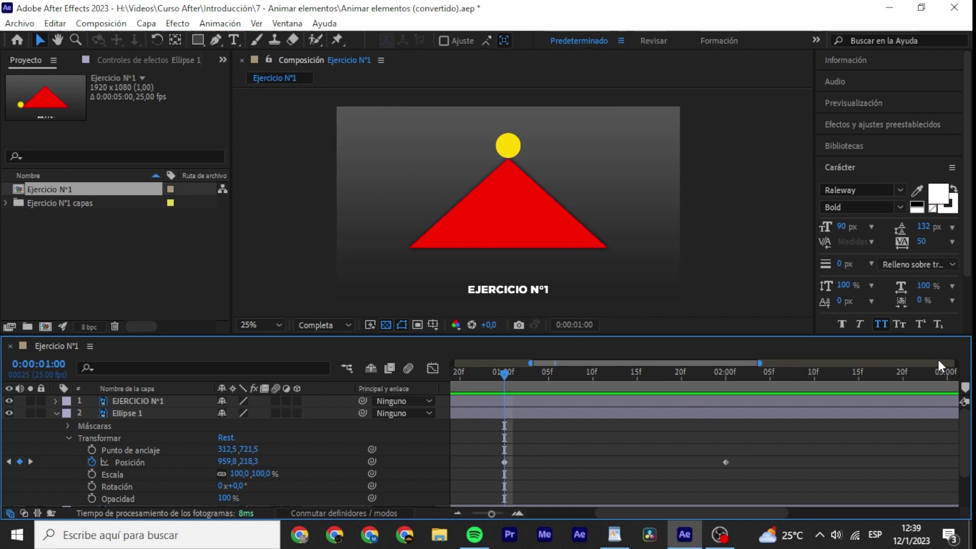
Move the 2-second Position keyframe to the 3-second mark and zoom the timeline out.
{"action": "left_click", "coordinate": [937, 377]}
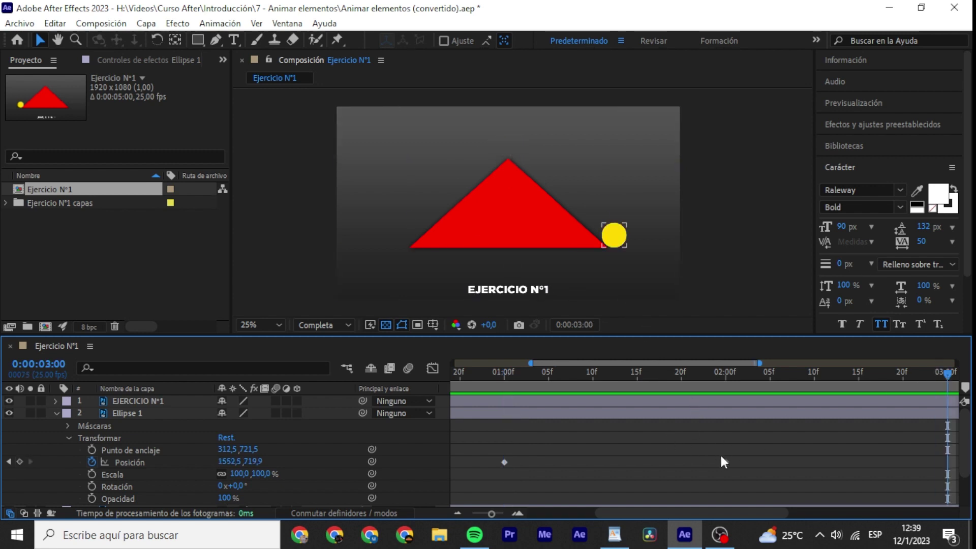
{"action": "left_click", "coordinate": [725, 462]}
{"action": "left_click_drag", "start_coordinate": [725, 462], "coordinate": [947, 465]}
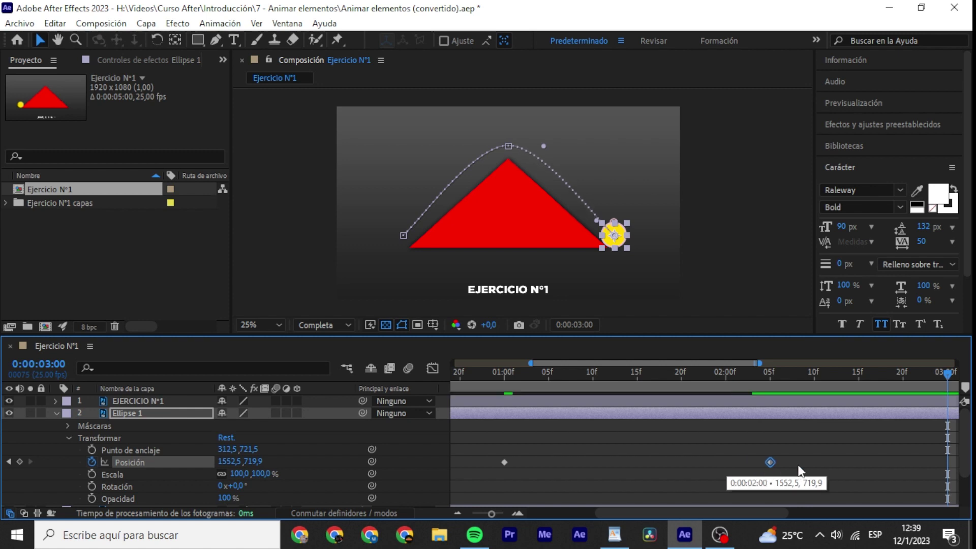
{"action": "key", "text": "minus"}
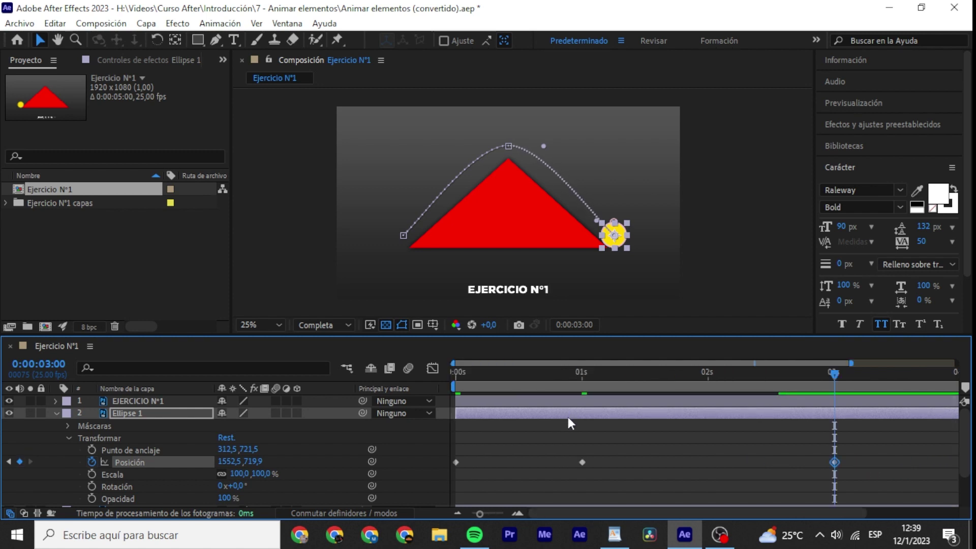
Copy the 1-second apex Position keyframe to 2 seconds and scrub to check the motion.
{"action": "left_click_drag", "start_coordinate": [737, 373], "coordinate": [708, 380]}
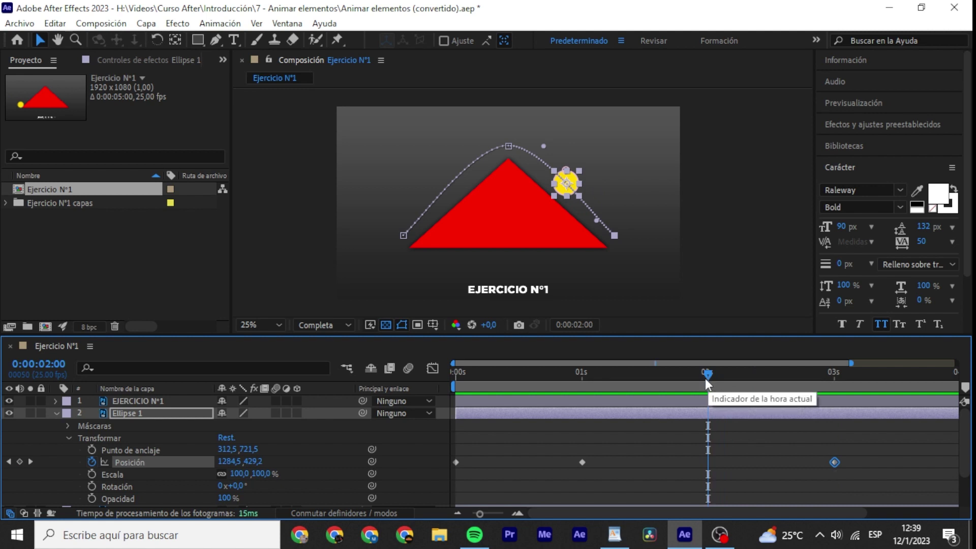
{"action": "left_click", "coordinate": [582, 463]}
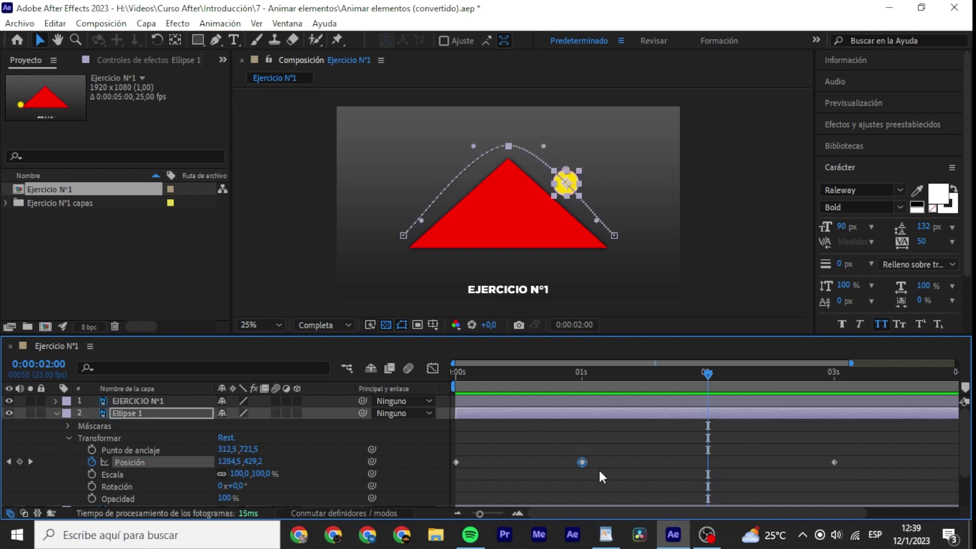
{"action": "key", "text": "ctrl+c"}
{"action": "key", "text": "ctrl+v"}
{"action": "key", "text": "j"}
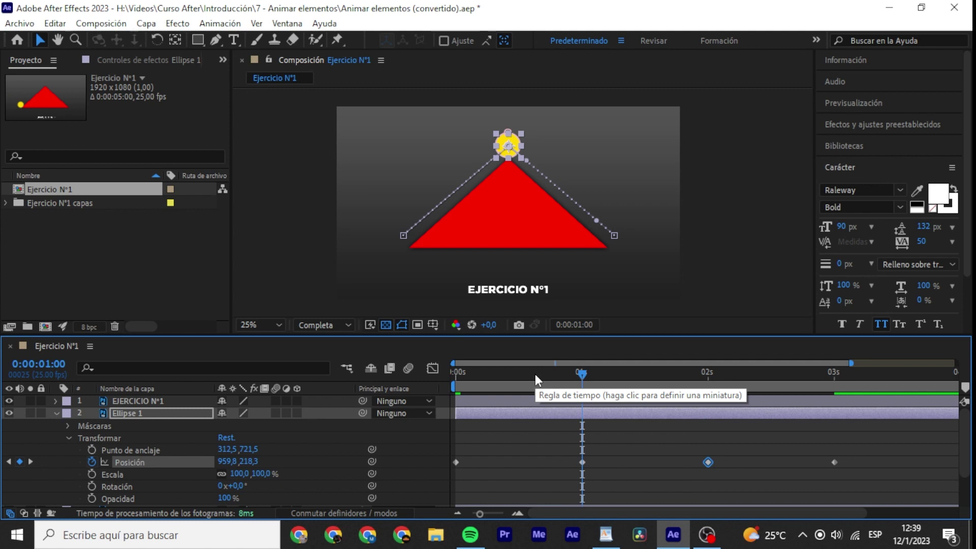
{"action": "left_click_drag", "start_coordinate": [460, 372], "coordinate": [834, 375]}
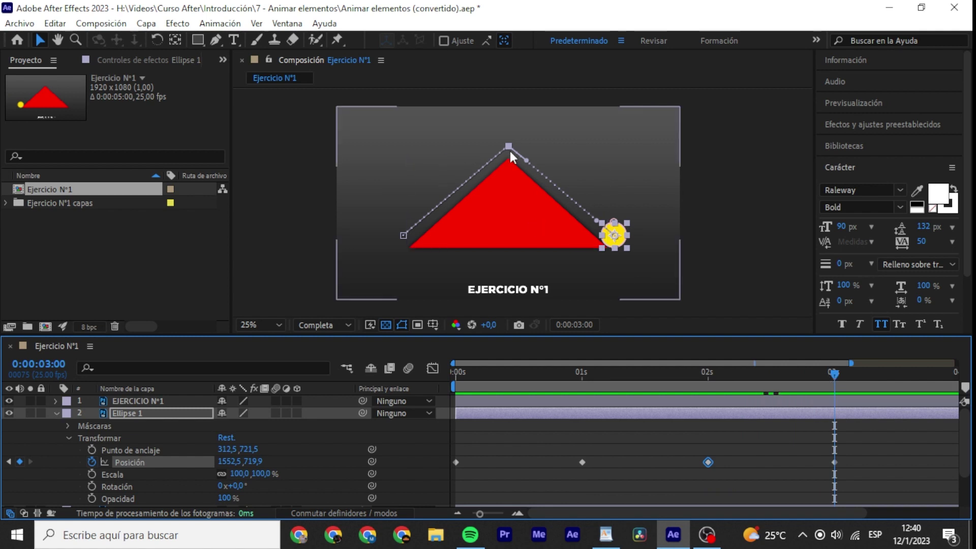
{"action": "left_click", "coordinate": [707, 374]}
{"action": "key", "text": "ctrl+z"}
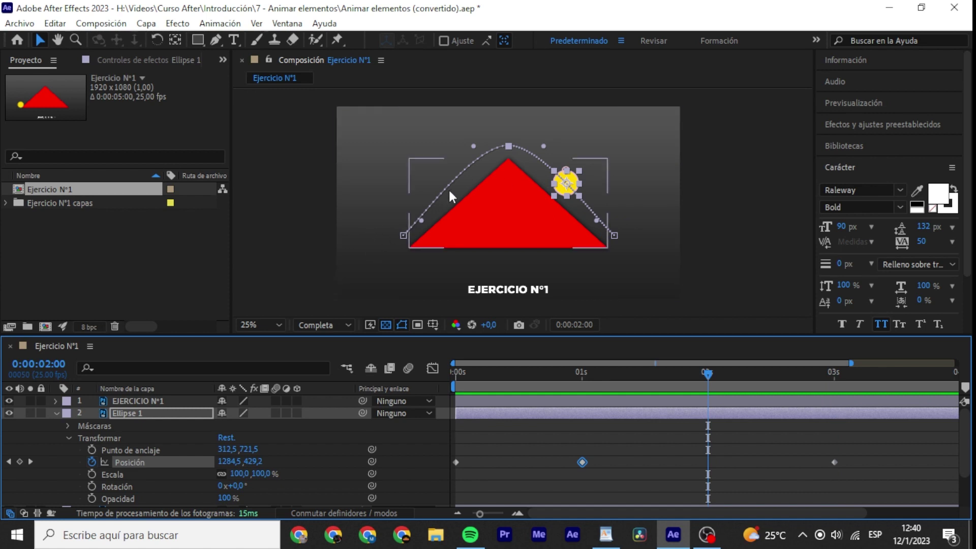
{"action": "key", "text": "ctrl+shift+z"}
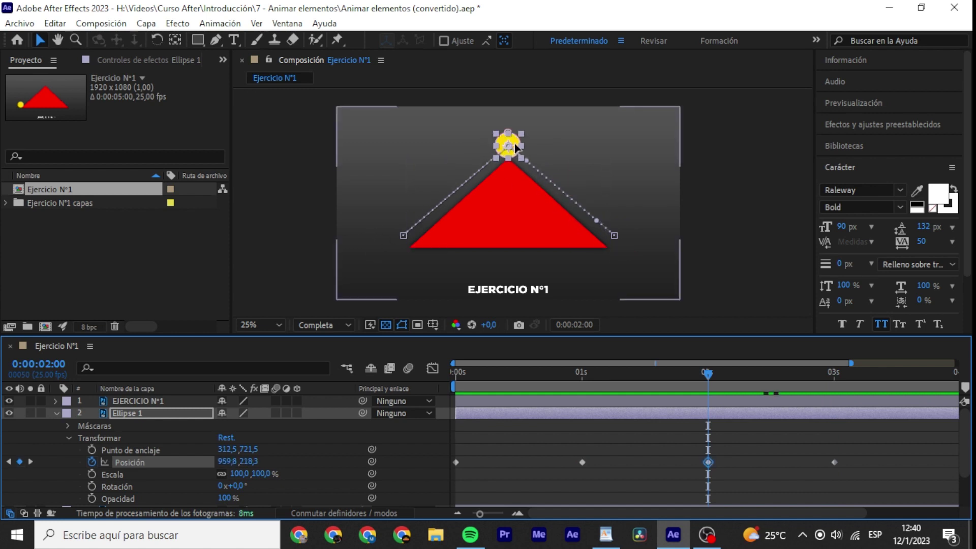
{"action": "left_click", "coordinate": [581, 374]}
{"action": "left_click_drag", "start_coordinate": [581, 376], "coordinate": [828, 392]}
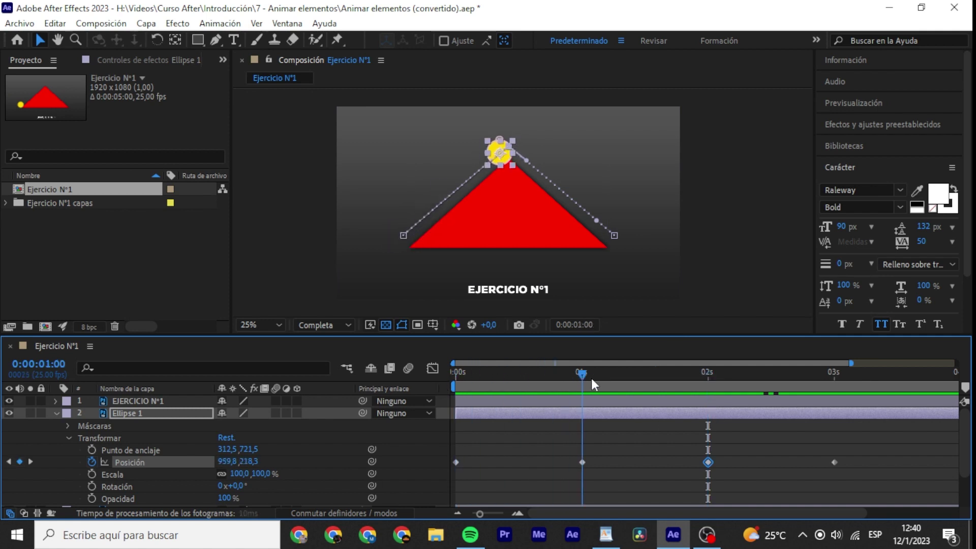
{"action": "key", "text": "ctrl+z"}
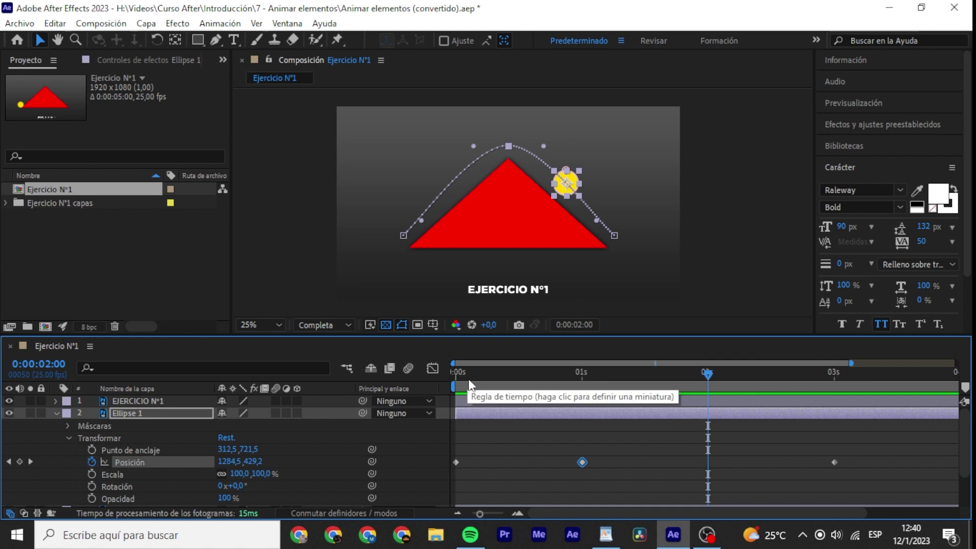
{"action": "mouse_move", "coordinate": [495, 371]}
{"action": "left_mouse_down"}
{"action": "mouse_move", "coordinate": [519, 373]}
{"action": "mouse_move", "coordinate": [459, 380]}
{"action": "mouse_move", "coordinate": [627, 376]}
{"action": "mouse_move", "coordinate": [510, 419]}
{"action": "mouse_move", "coordinate": [582, 434]}
{"action": "left_mouse_up"}
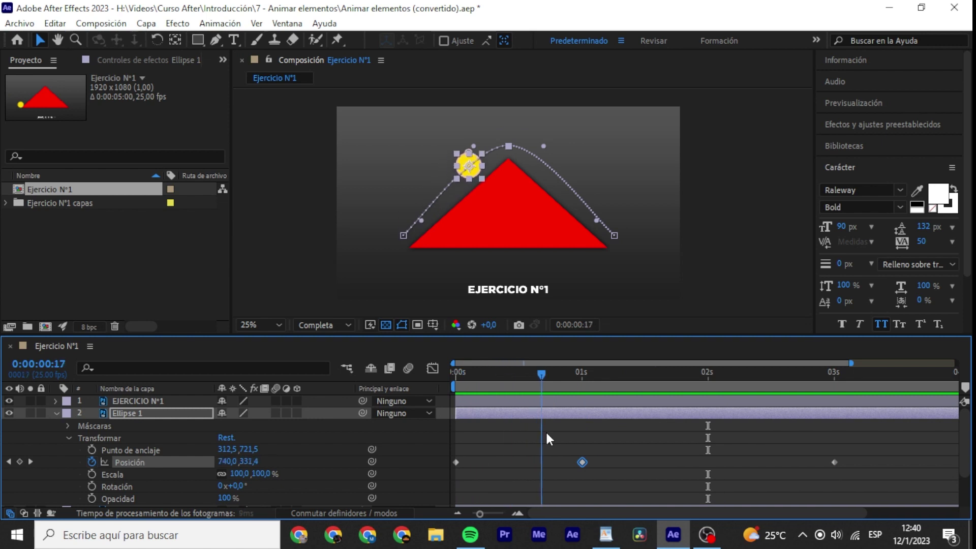
{"action": "left_click_drag", "start_coordinate": [583, 435], "coordinate": [778, 490]}
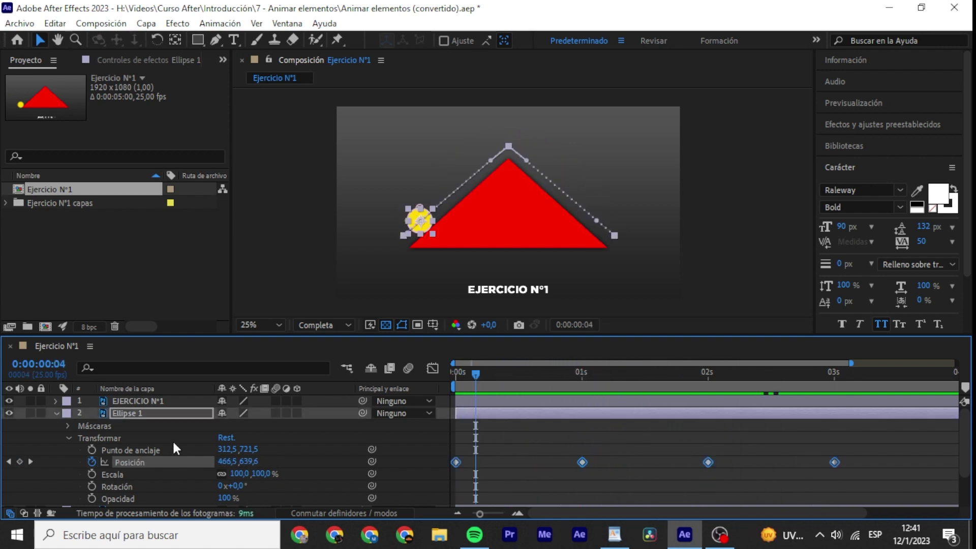
{"action": "mouse_move", "coordinate": [476, 374]}
{"action": "left_mouse_down"}
{"action": "mouse_move", "coordinate": [843, 382]}
{"action": "mouse_move", "coordinate": [708, 379]}
{"action": "left_mouse_up"}
{"action": "left_click", "coordinate": [656, 422]}
{"action": "left_click_drag", "start_coordinate": [675, 437], "coordinate": [747, 477]}
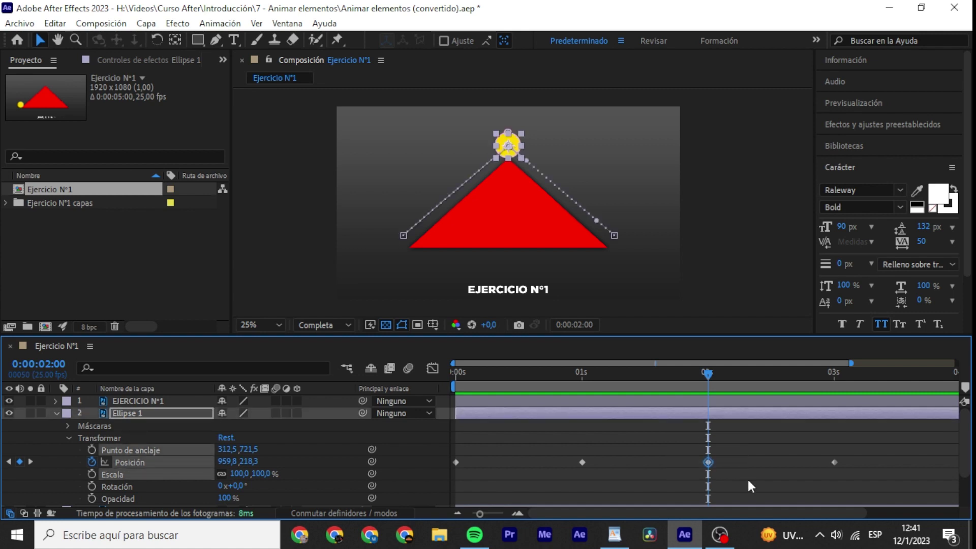
Delete the 2-second Position keyframe and scrub the timeline to review the ball's path.
{"action": "key", "text": "Delete"}
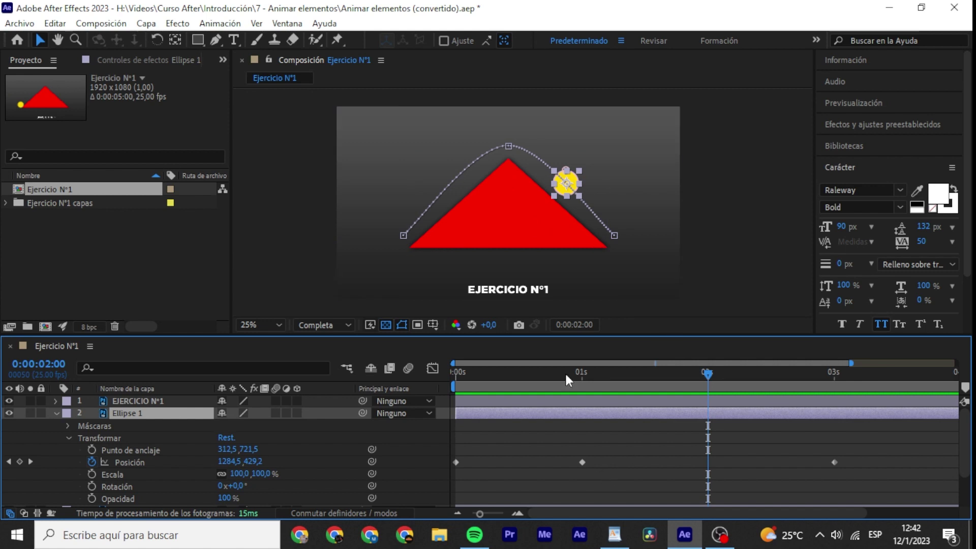
{"action": "mouse_move", "coordinate": [450, 373]}
{"action": "left_mouse_down"}
{"action": "mouse_move", "coordinate": [582, 380]}
{"action": "mouse_move", "coordinate": [448, 407]}
{"action": "mouse_move", "coordinate": [847, 400]}
{"action": "left_mouse_up"}
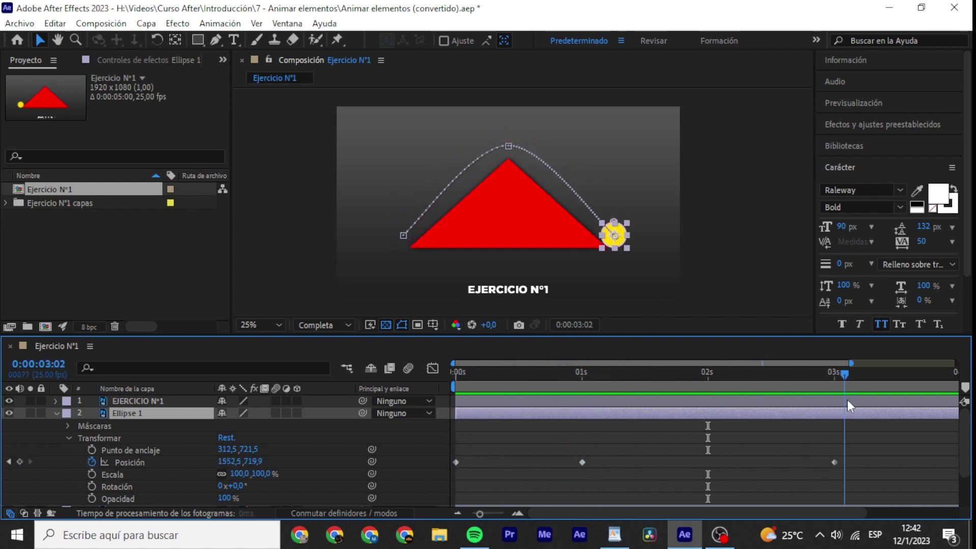
{"action": "left_click_drag", "start_coordinate": [848, 400], "coordinate": [829, 402]}
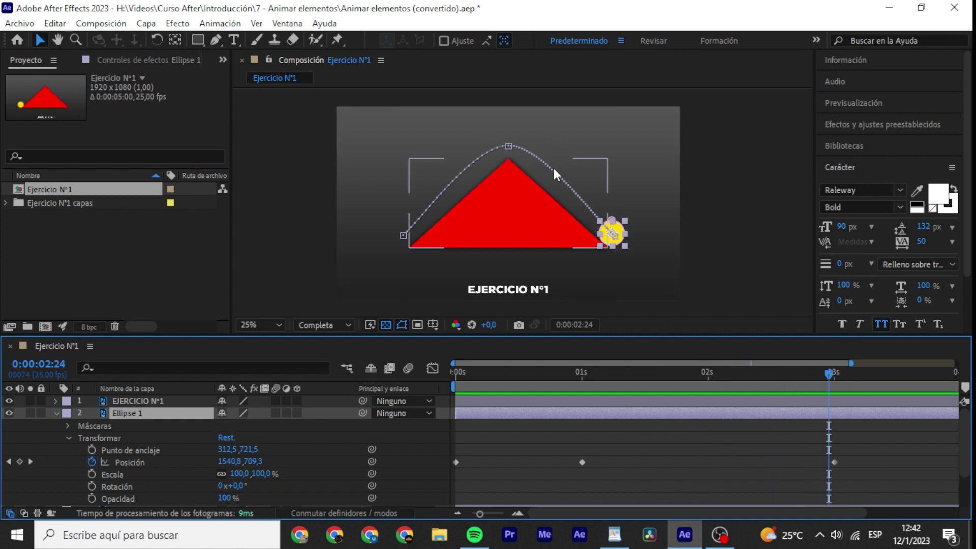
{"action": "scroll", "coordinate": [560, 172], "scroll_direction": "up", "scroll_amount": 2}
{"action": "left_click", "coordinate": [598, 375]}
{"action": "left_click_drag", "start_coordinate": [598, 376], "coordinate": [664, 380]}
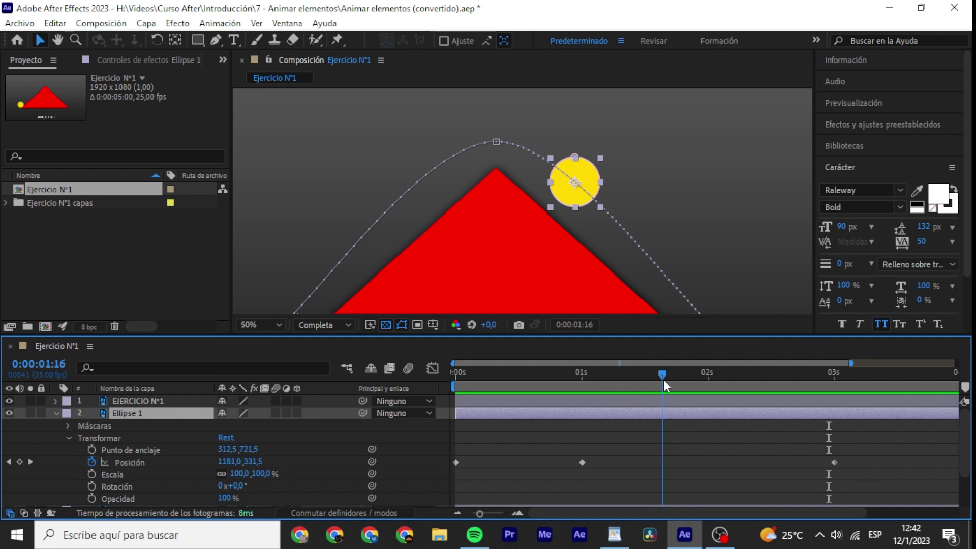
{"action": "mouse_move", "coordinate": [664, 380]}
{"action": "left_mouse_down"}
{"action": "mouse_move", "coordinate": [607, 380]}
{"action": "mouse_move", "coordinate": [635, 408]}
{"action": "left_mouse_up"}
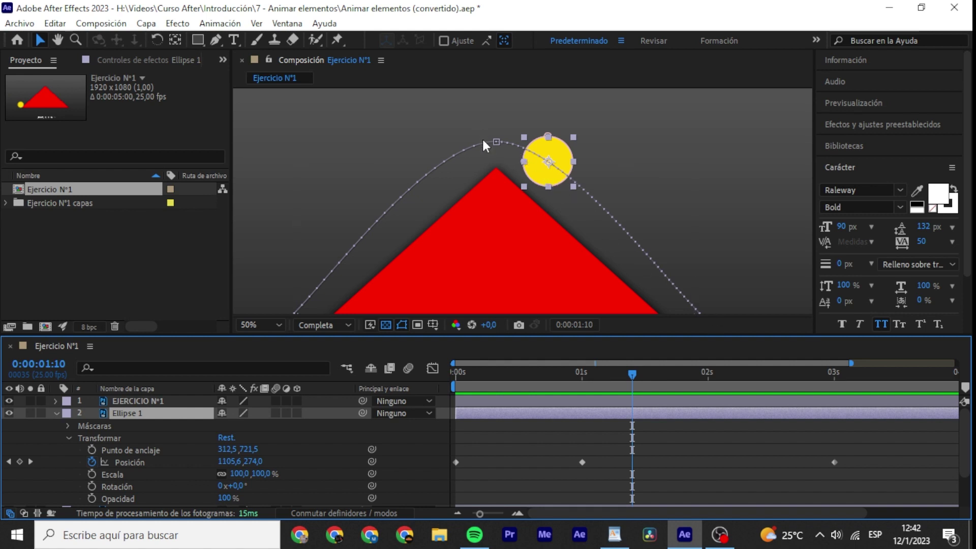
{"action": "left_click_drag", "start_coordinate": [682, 378], "coordinate": [703, 373]}
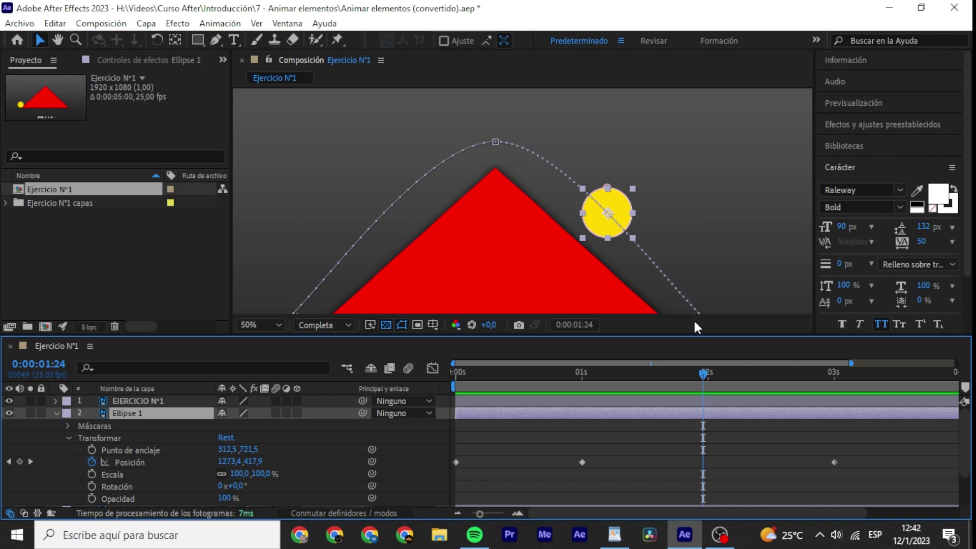
Paste a Position keyframe at 2 seconds holding the circle at the apex, 959,8,218,3.
{"action": "left_click", "coordinate": [710, 374]}
{"action": "key", "text": "ctrl+v"}
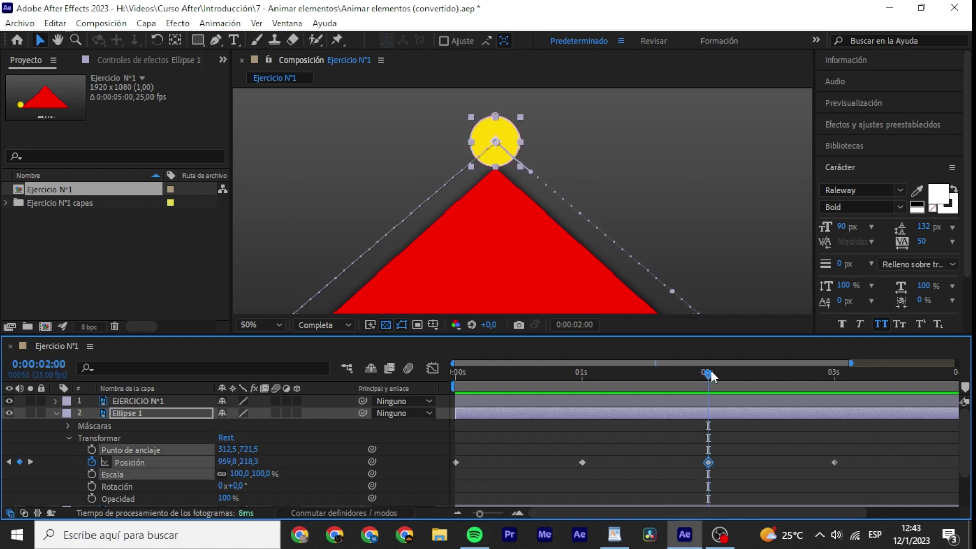
{"action": "scroll", "coordinate": [588, 301], "scroll_direction": "down", "scroll_amount": 2}
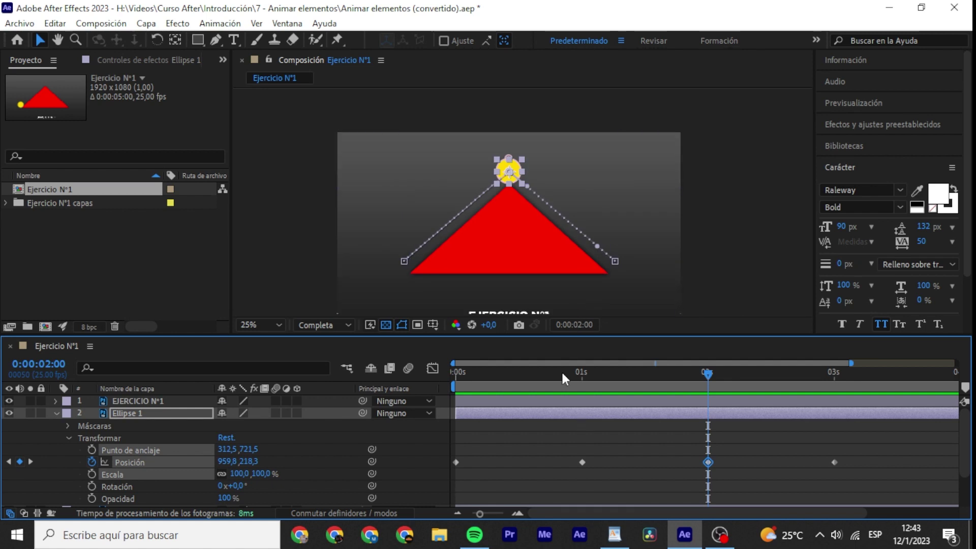
{"action": "left_click_drag", "start_coordinate": [561, 370], "coordinate": [350, 371]}
{"action": "key", "text": "space"}
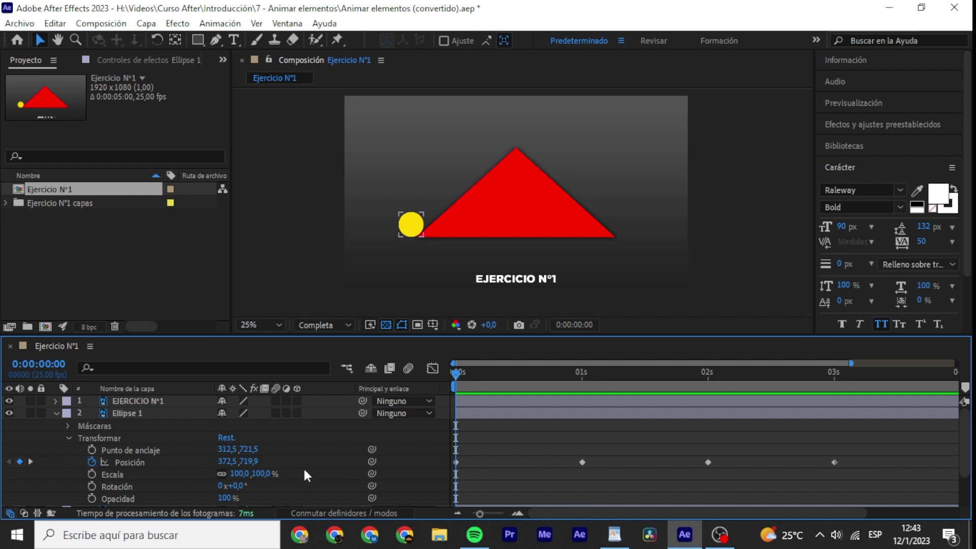
{"action": "left_click_drag", "start_coordinate": [475, 378], "coordinate": [411, 382]}
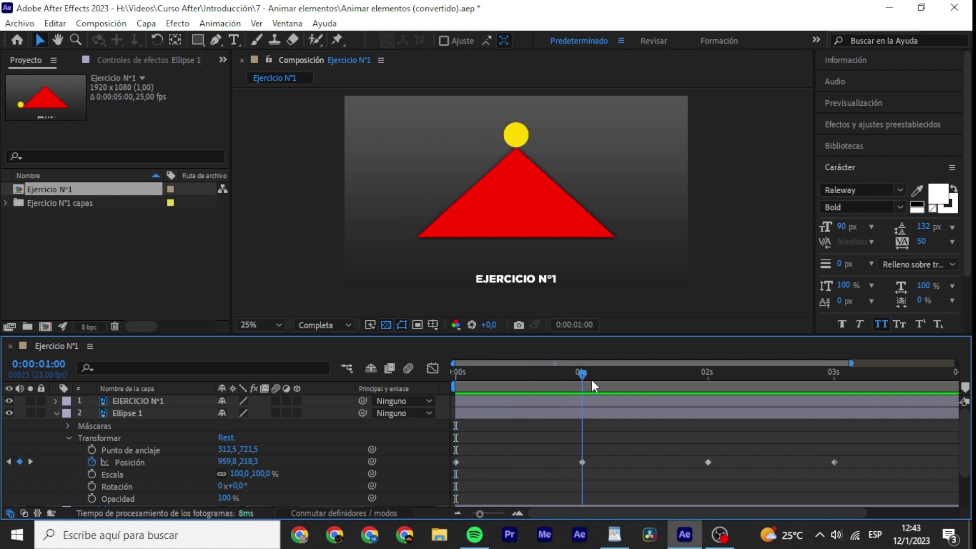
{"action": "left_click", "coordinate": [30, 462]}
{"action": "left_click", "coordinate": [31, 461]}
{"action": "left_click", "coordinate": [31, 461]}
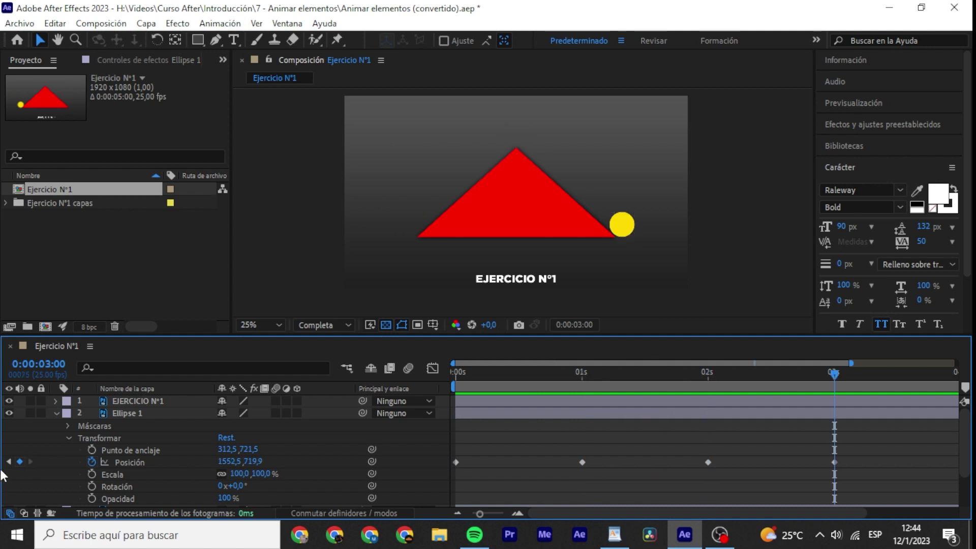
{"action": "left_click", "coordinate": [8, 462]}
{"action": "left_click", "coordinate": [9, 462]}
{"action": "left_click", "coordinate": [8, 462]}
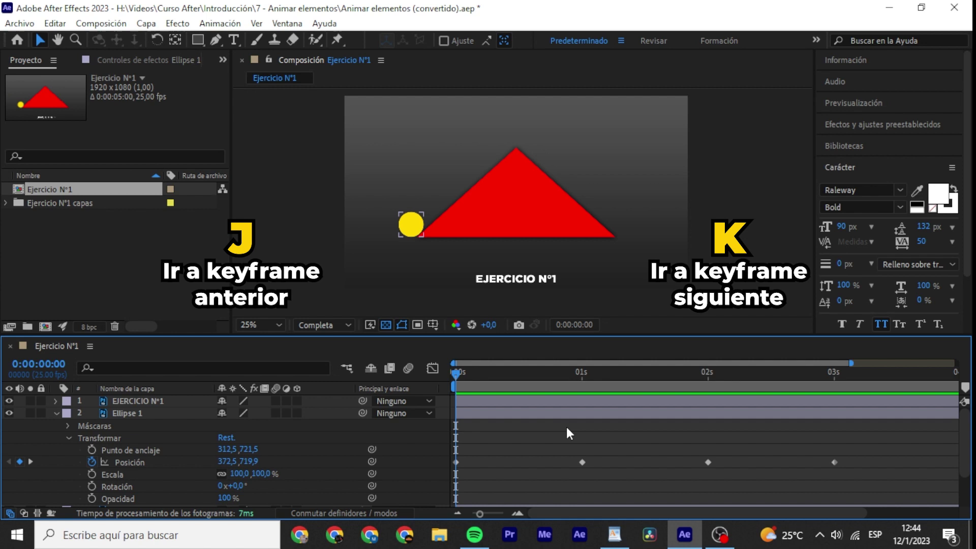
{"action": "key", "text": "k"}
{"action": "key", "text": "k"}
{"action": "key", "text": "k"}
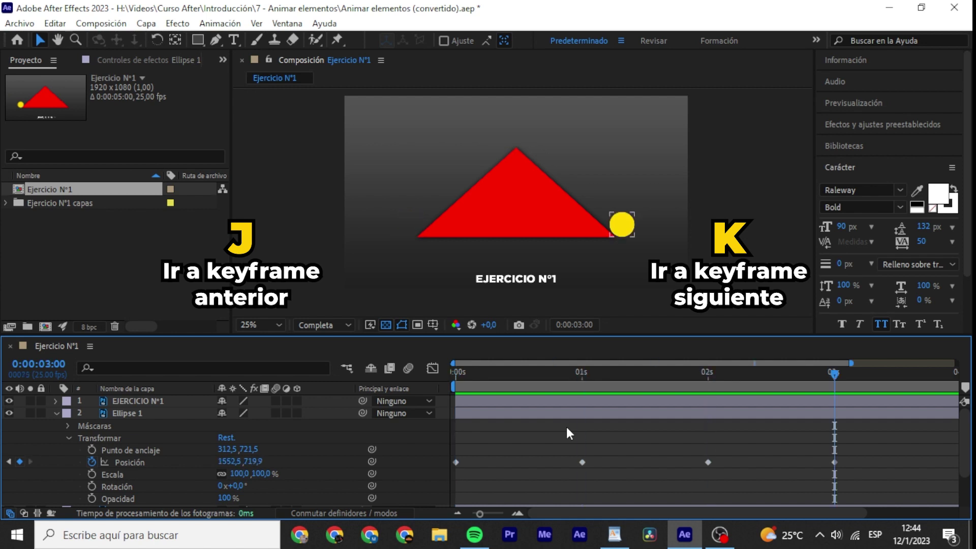
{"action": "key", "text": "j"}
{"action": "key", "text": "j"}
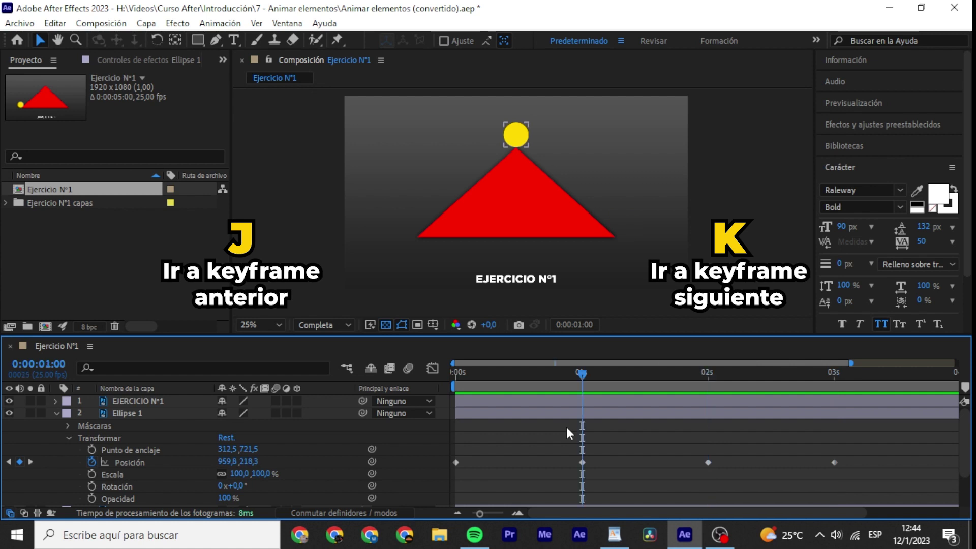
{"action": "key", "text": "j"}
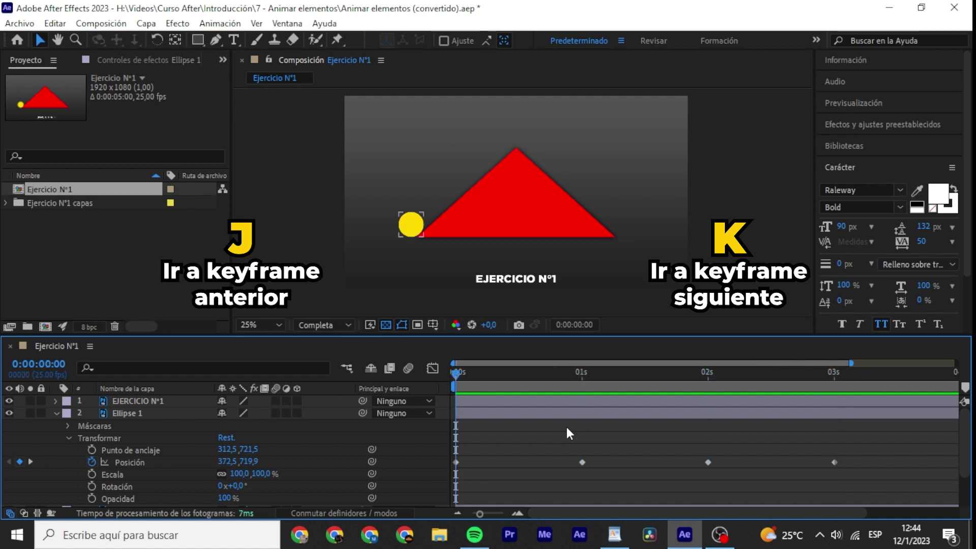
{"action": "key", "text": "k"}
{"action": "key", "text": "k"}
{"action": "key", "text": "k"}
{"action": "key", "text": "j"}
{"action": "key", "text": "j"}
{"action": "key", "text": "j"}
{"action": "key", "text": "k"}
{"action": "key", "text": "k"}
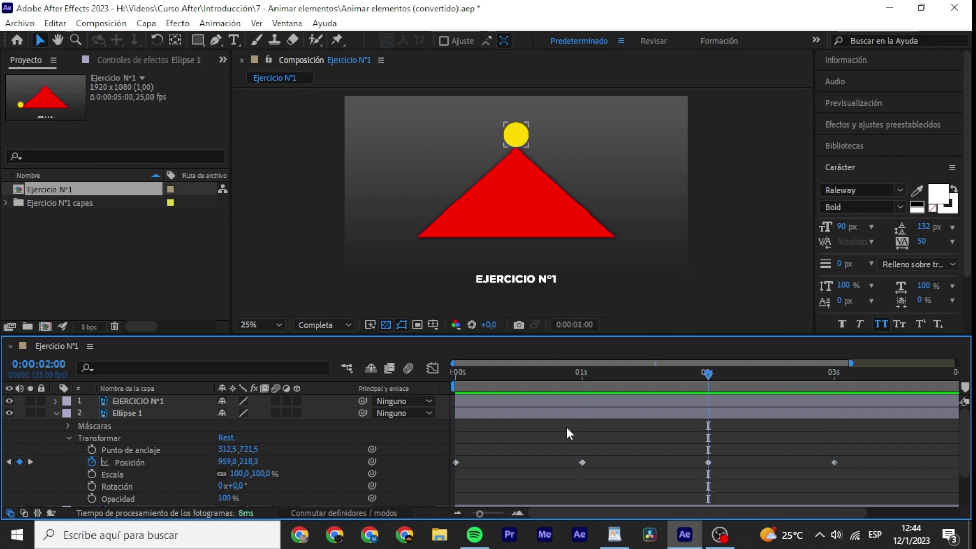
{"action": "key", "text": "j"}
{"action": "key", "text": "j"}
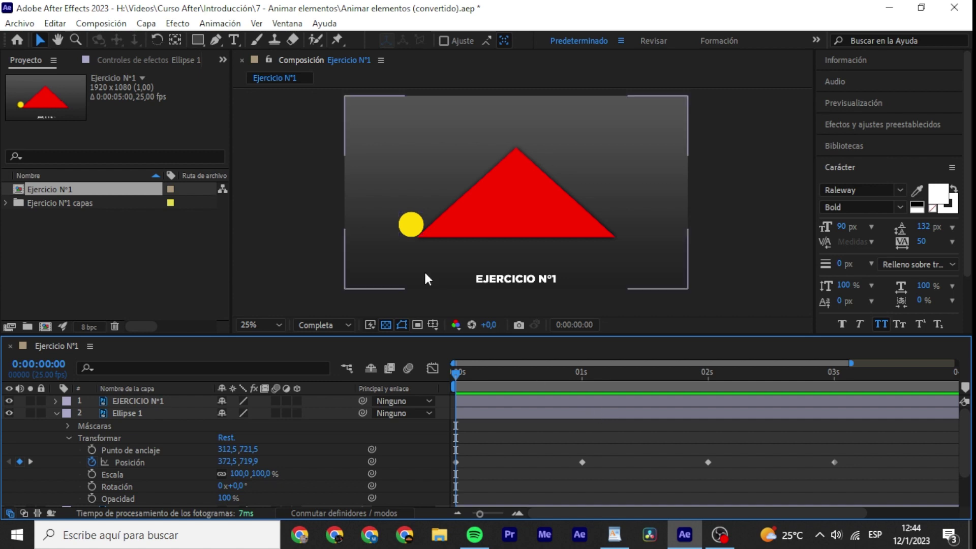
{"action": "left_click", "coordinate": [418, 224]}
{"action": "key", "text": "period"}
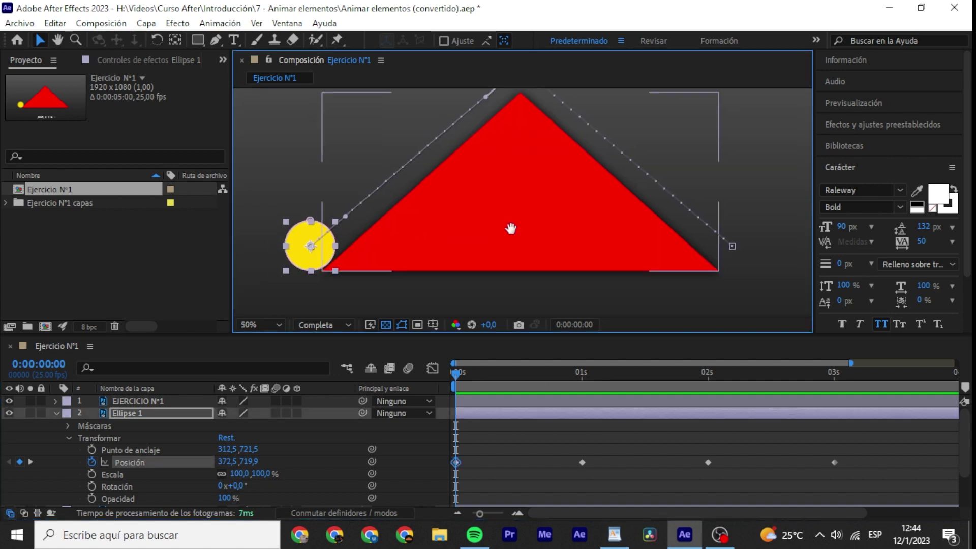
{"action": "left_click_drag", "start_coordinate": [493, 225], "coordinate": [541, 220]}
{"action": "mouse_move", "coordinate": [341, 252]}
{"action": "left_mouse_down"}
{"action": "mouse_move", "coordinate": [469, 196]}
{"action": "mouse_move", "coordinate": [339, 264]}
{"action": "left_mouse_up"}
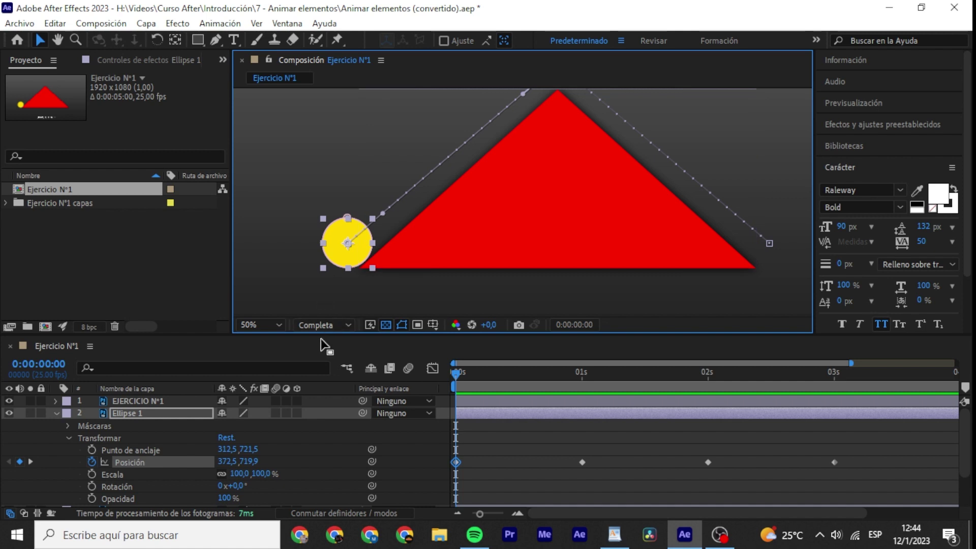
{"action": "mouse_move", "coordinate": [225, 461]}
{"action": "left_mouse_down"}
{"action": "mouse_move", "coordinate": [816, 456]}
{"action": "mouse_move", "coordinate": [297, 252]}
{"action": "left_mouse_up"}
{"action": "left_click", "coordinate": [349, 246]}
{"action": "left_click", "coordinate": [505, 222]}
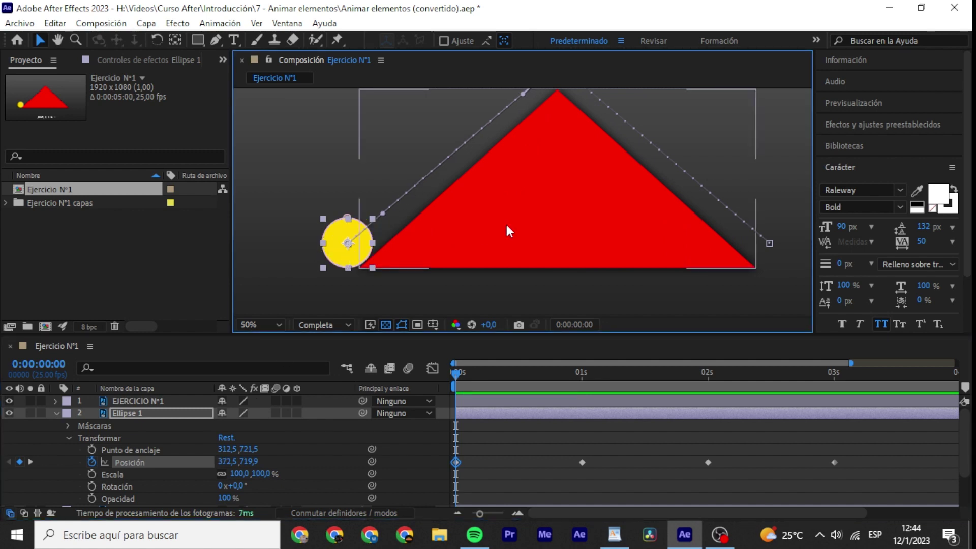
{"action": "left_click", "coordinate": [328, 252]}
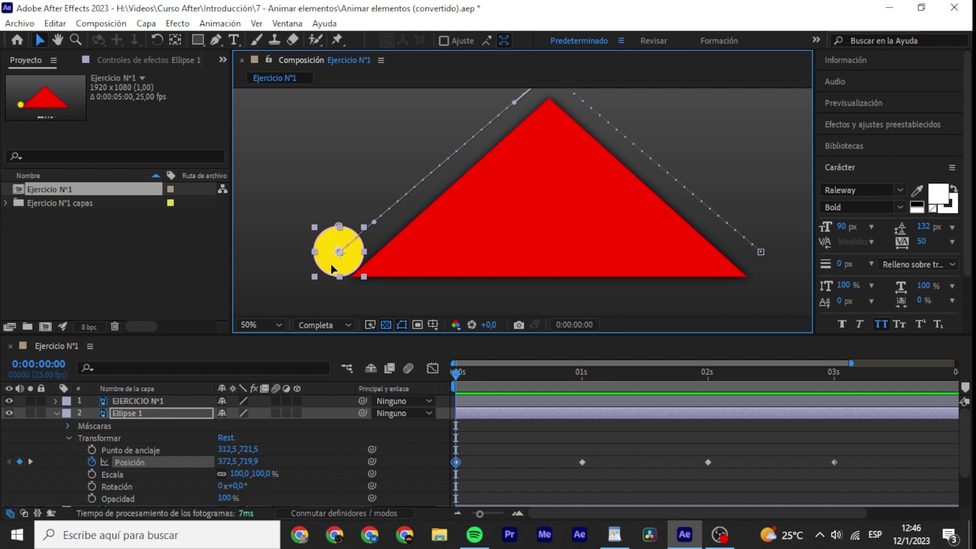
{"action": "mouse_move", "coordinate": [332, 269]}
{"action": "left_mouse_down"}
{"action": "mouse_move", "coordinate": [541, 268]}
{"action": "mouse_move", "coordinate": [535, 256]}
{"action": "left_mouse_up"}
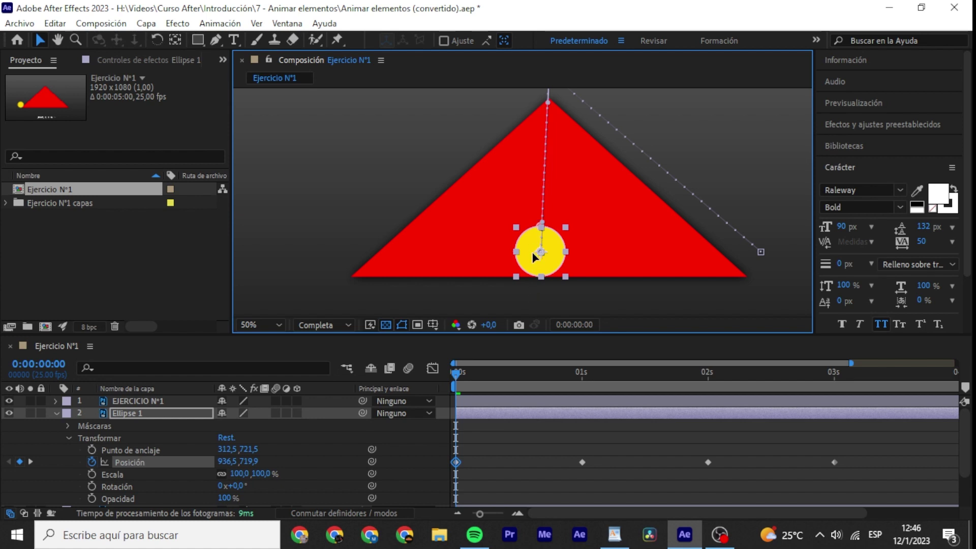
{"action": "mouse_move", "coordinate": [542, 252]}
{"action": "left_mouse_down"}
{"action": "mouse_move", "coordinate": [386, 252]}
{"action": "mouse_move", "coordinate": [445, 252]}
{"action": "left_mouse_up"}
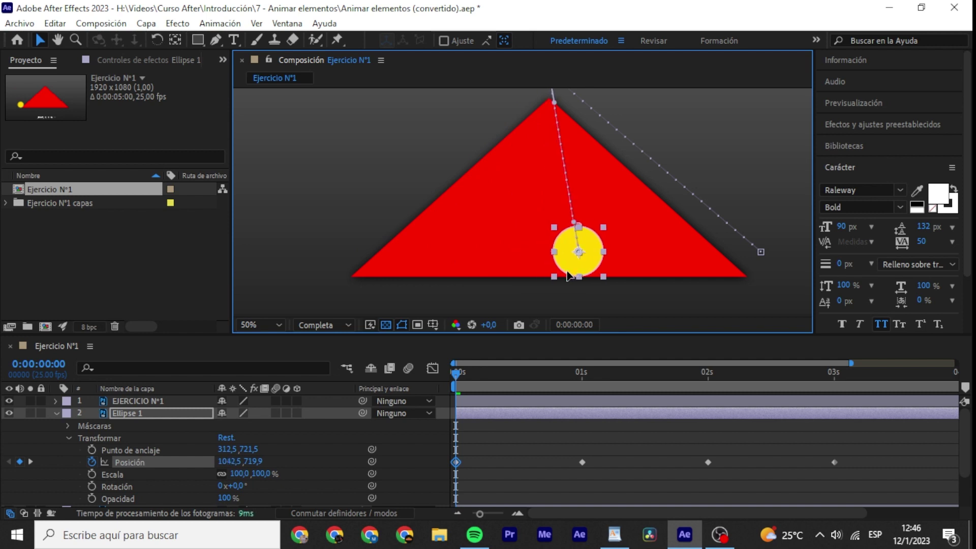
{"action": "left_click_drag", "start_coordinate": [436, 285], "coordinate": [503, 288]}
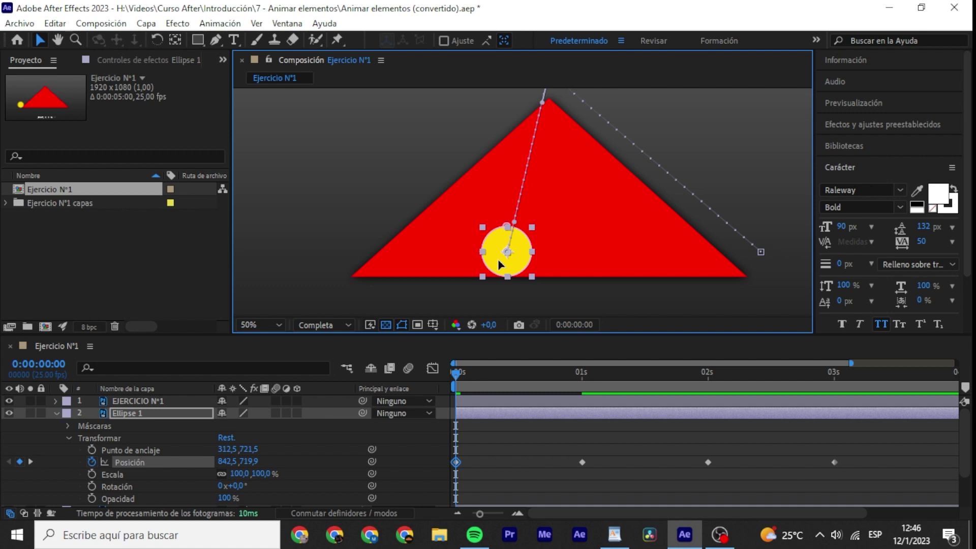
{"action": "mouse_move", "coordinate": [498, 261]}
{"action": "left_mouse_down"}
{"action": "mouse_move", "coordinate": [504, 312]}
{"action": "mouse_move", "coordinate": [506, 138]}
{"action": "mouse_move", "coordinate": [560, 179]}
{"action": "mouse_move", "coordinate": [457, 185]}
{"action": "mouse_move", "coordinate": [501, 189]}
{"action": "left_mouse_up"}
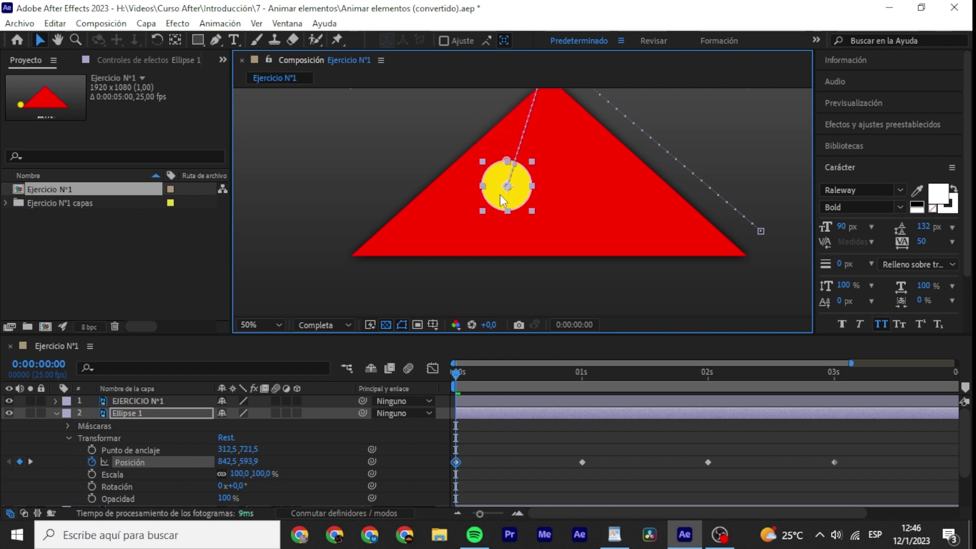
{"action": "left_click_drag", "start_coordinate": [502, 189], "coordinate": [513, 262]}
{"action": "key", "text": "ctrl+z"}
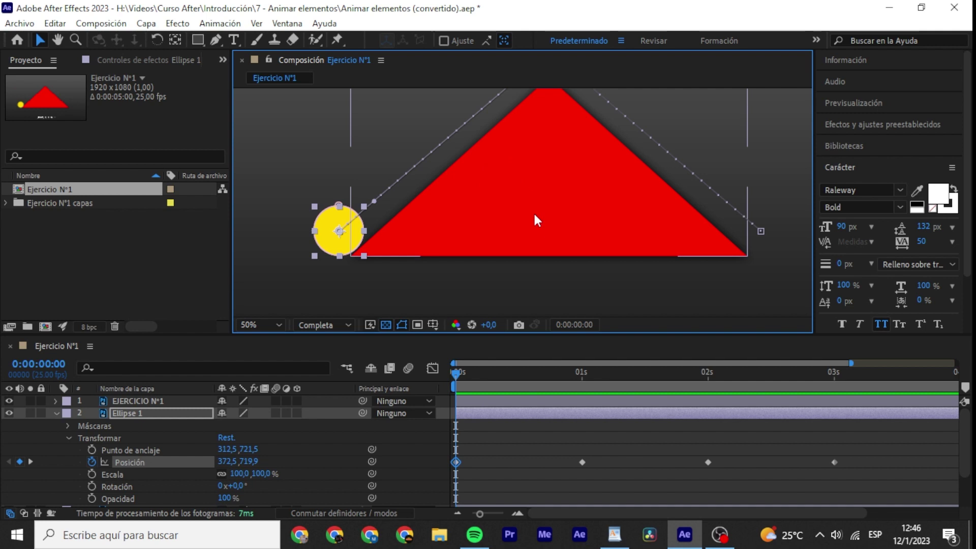
{"action": "left_click_drag", "start_coordinate": [533, 213], "coordinate": [523, 233]}
{"action": "key", "text": "v"}
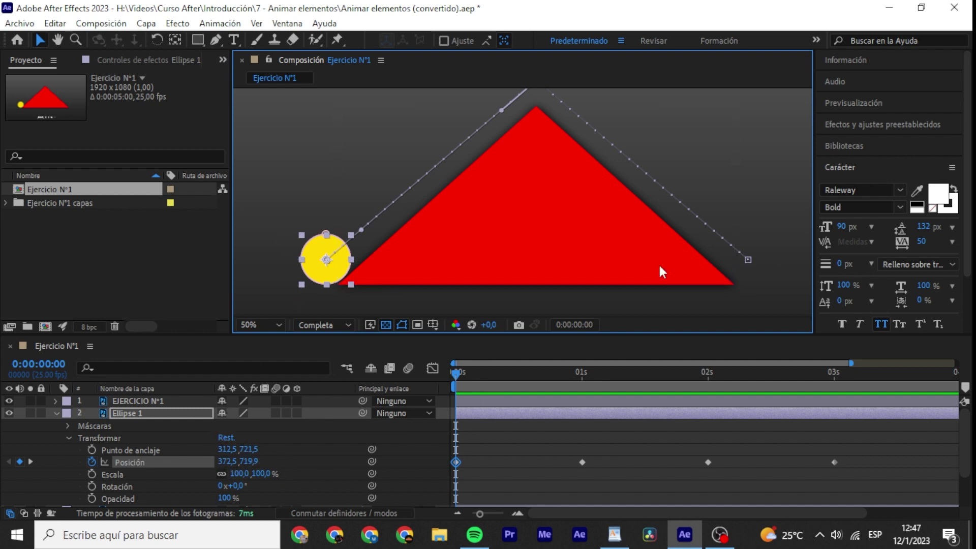
{"action": "key", "text": "shift+slash"}
{"action": "left_click", "coordinate": [685, 181]}
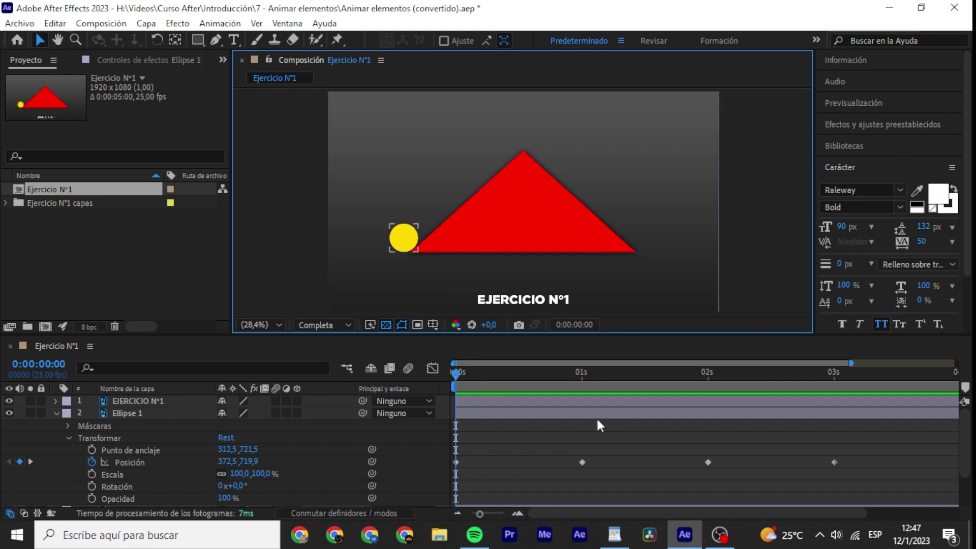
{"action": "left_click", "coordinate": [145, 461]}
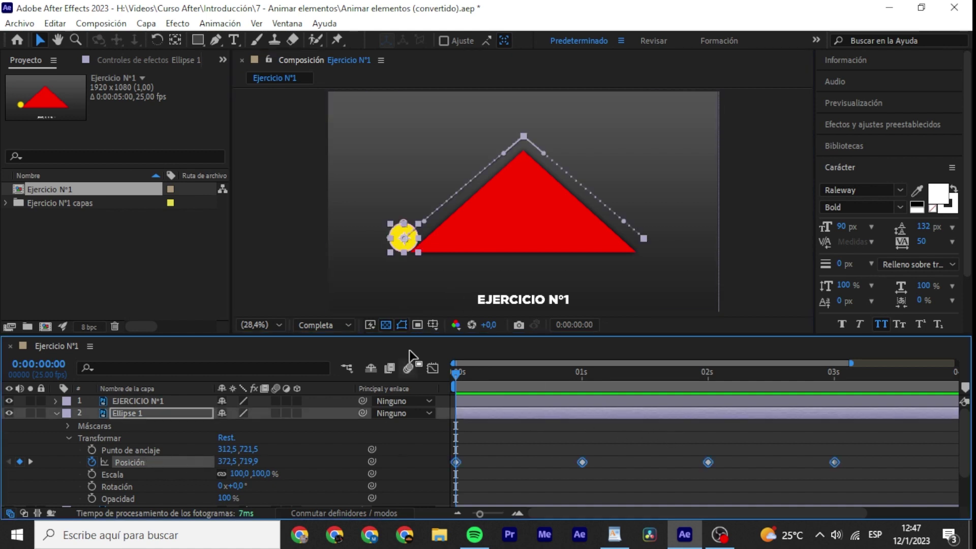
{"action": "mouse_move", "coordinate": [474, 379]}
{"action": "left_mouse_down"}
{"action": "mouse_move", "coordinate": [648, 385]}
{"action": "mouse_move", "coordinate": [444, 407]}
{"action": "left_mouse_up"}
{"action": "mouse_move", "coordinate": [481, 376]}
{"action": "left_mouse_down"}
{"action": "mouse_move", "coordinate": [667, 373]}
{"action": "mouse_move", "coordinate": [419, 375]}
{"action": "mouse_move", "coordinate": [582, 375]}
{"action": "mouse_move", "coordinate": [477, 399]}
{"action": "left_mouse_up"}
{"action": "mouse_move", "coordinate": [478, 398]}
{"action": "left_mouse_down"}
{"action": "mouse_move", "coordinate": [836, 393]}
{"action": "mouse_move", "coordinate": [444, 380]}
{"action": "left_mouse_up"}
{"action": "left_click", "coordinate": [804, 421]}
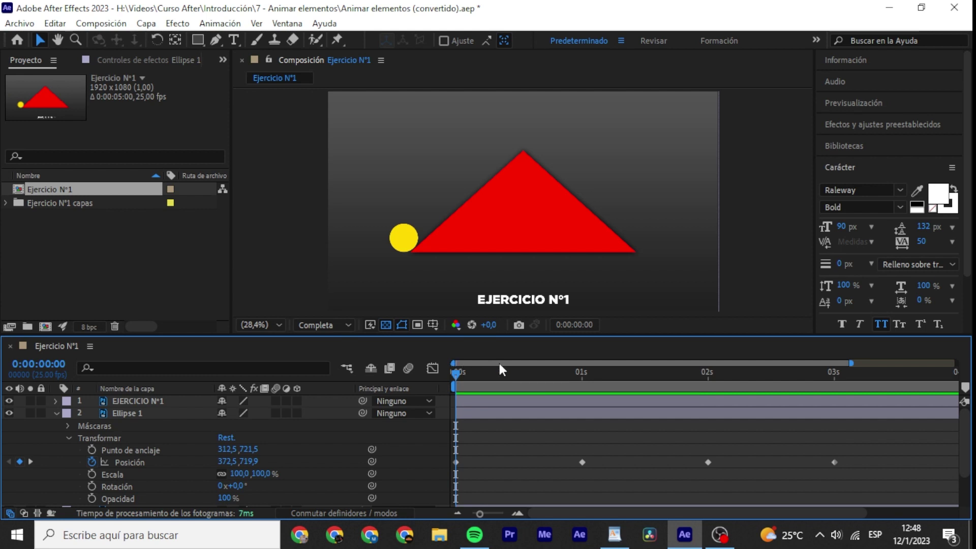
{"action": "left_click_drag", "start_coordinate": [497, 372], "coordinate": [816, 370]}
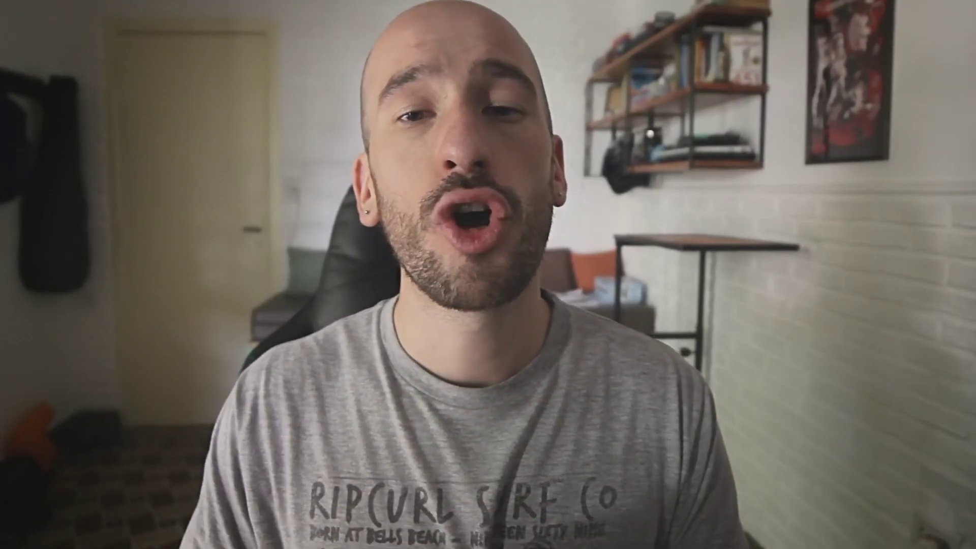